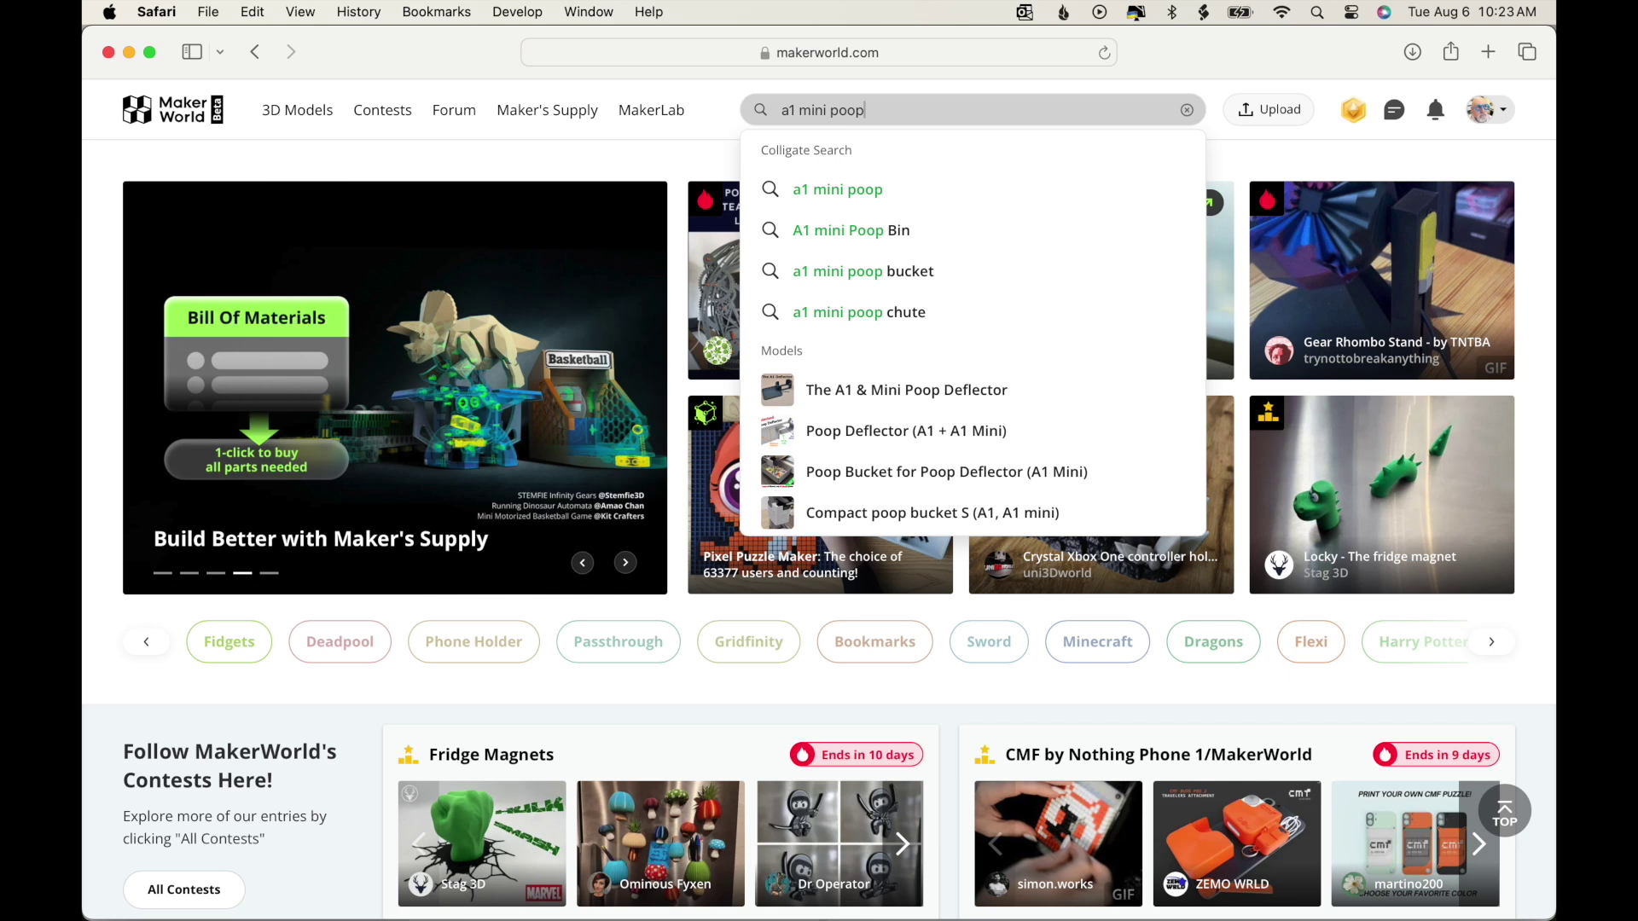
Run the MakerWorld search for 'a1 mini poop'
key("Return")
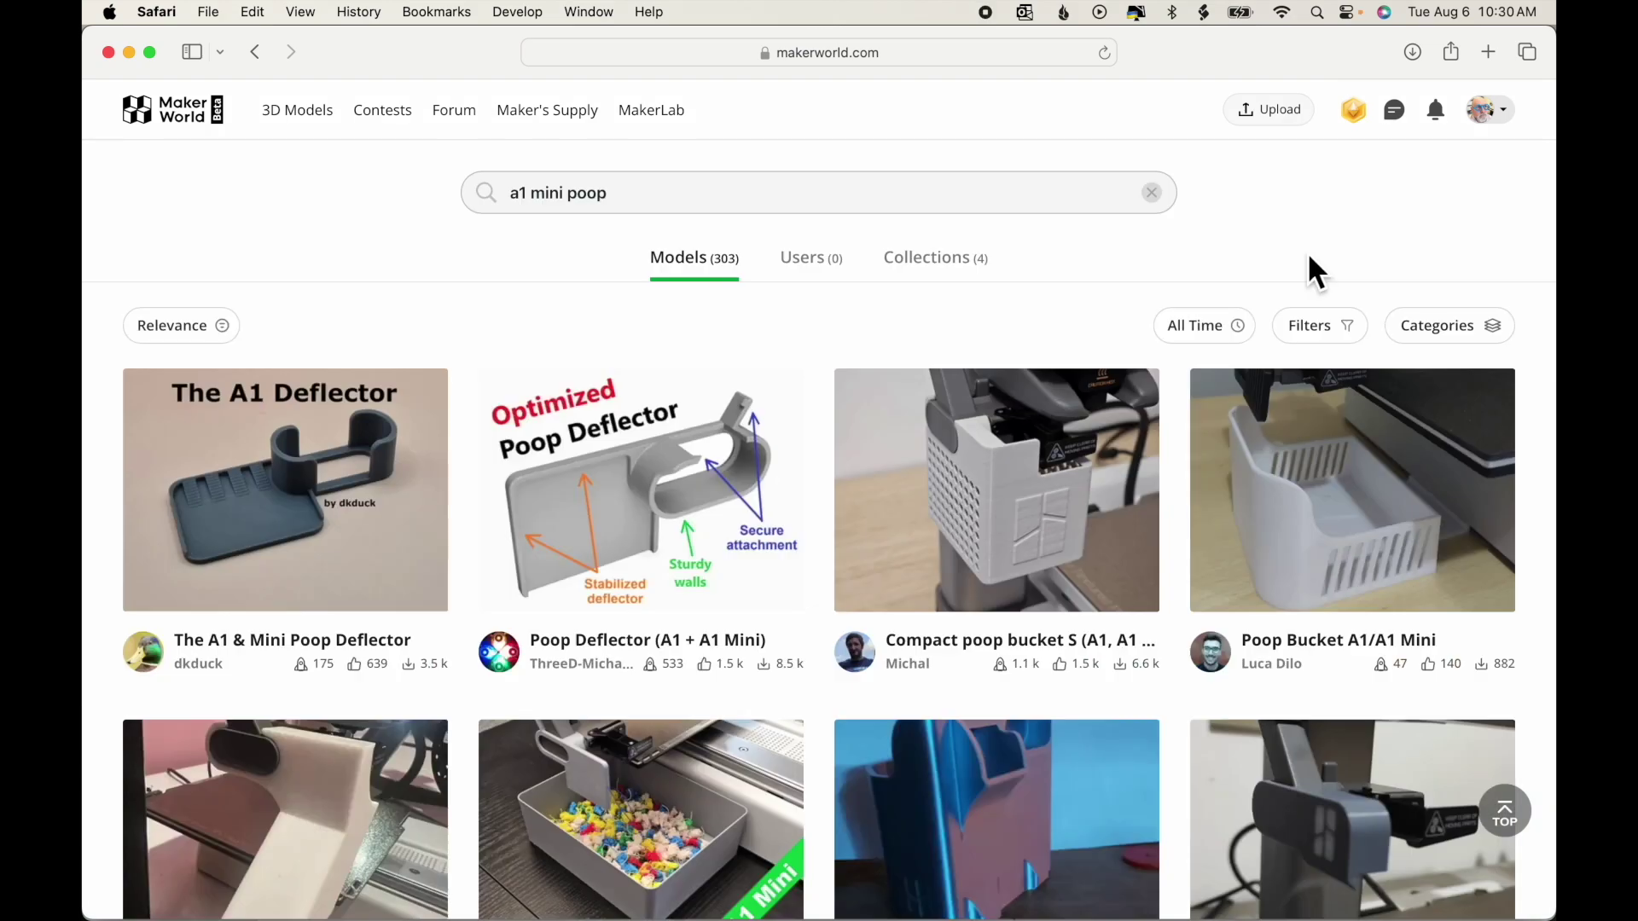
Scroll the 'a1 mini poop' results down to the Poop Bucket Lite for A1 Mini model
scroll(1309, 256, "down", 3)
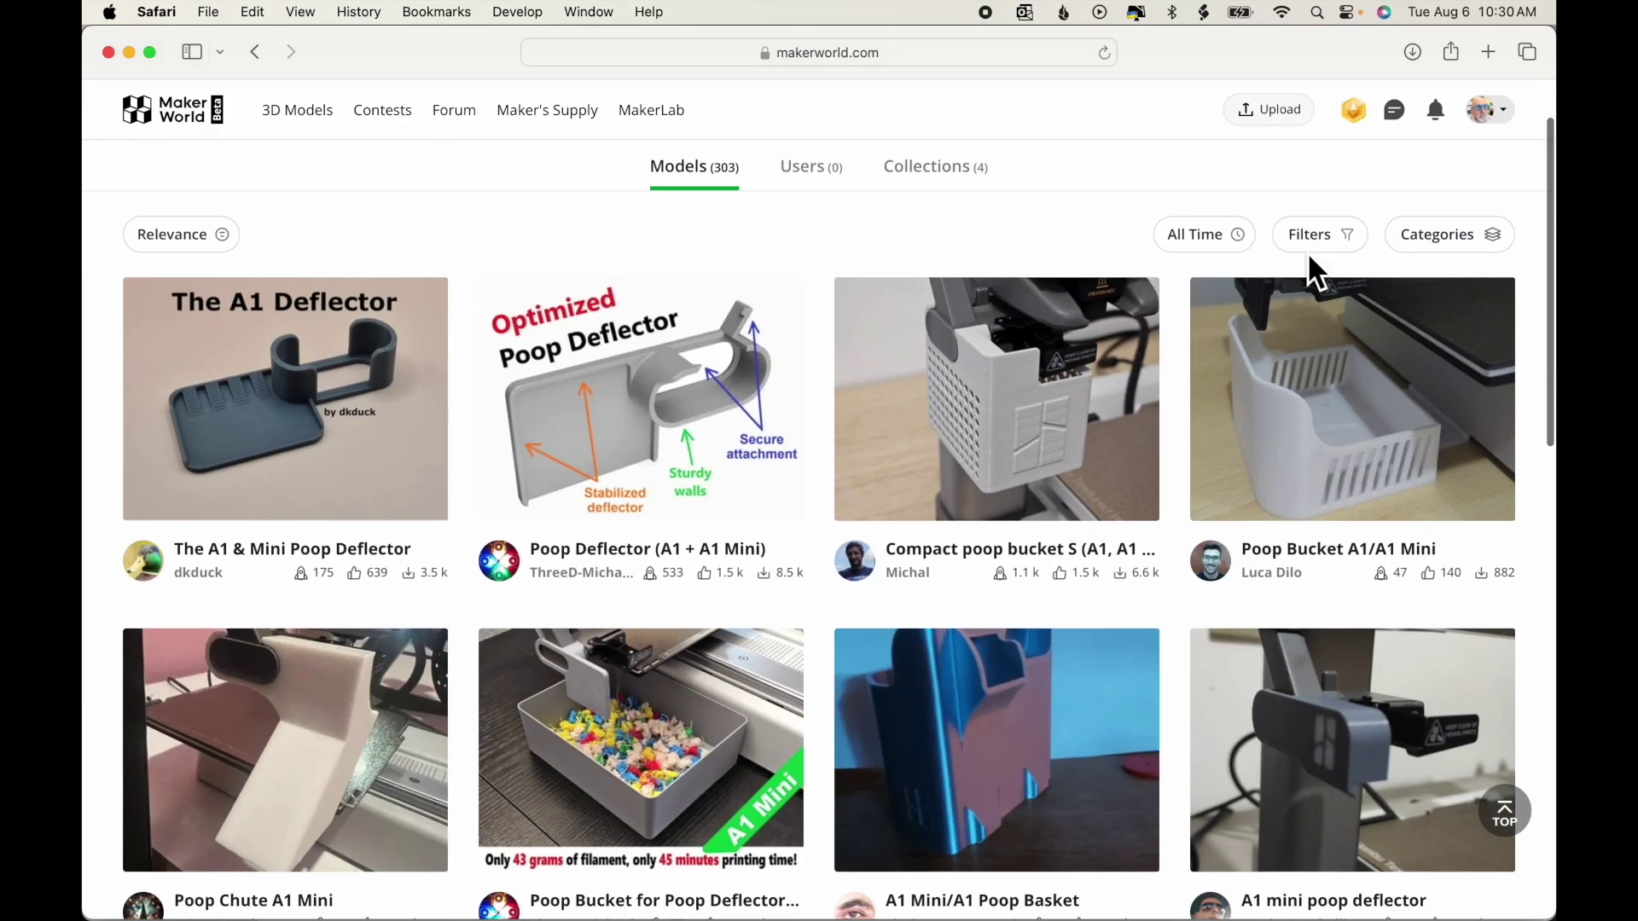
scroll(1309, 255, "down", 5)
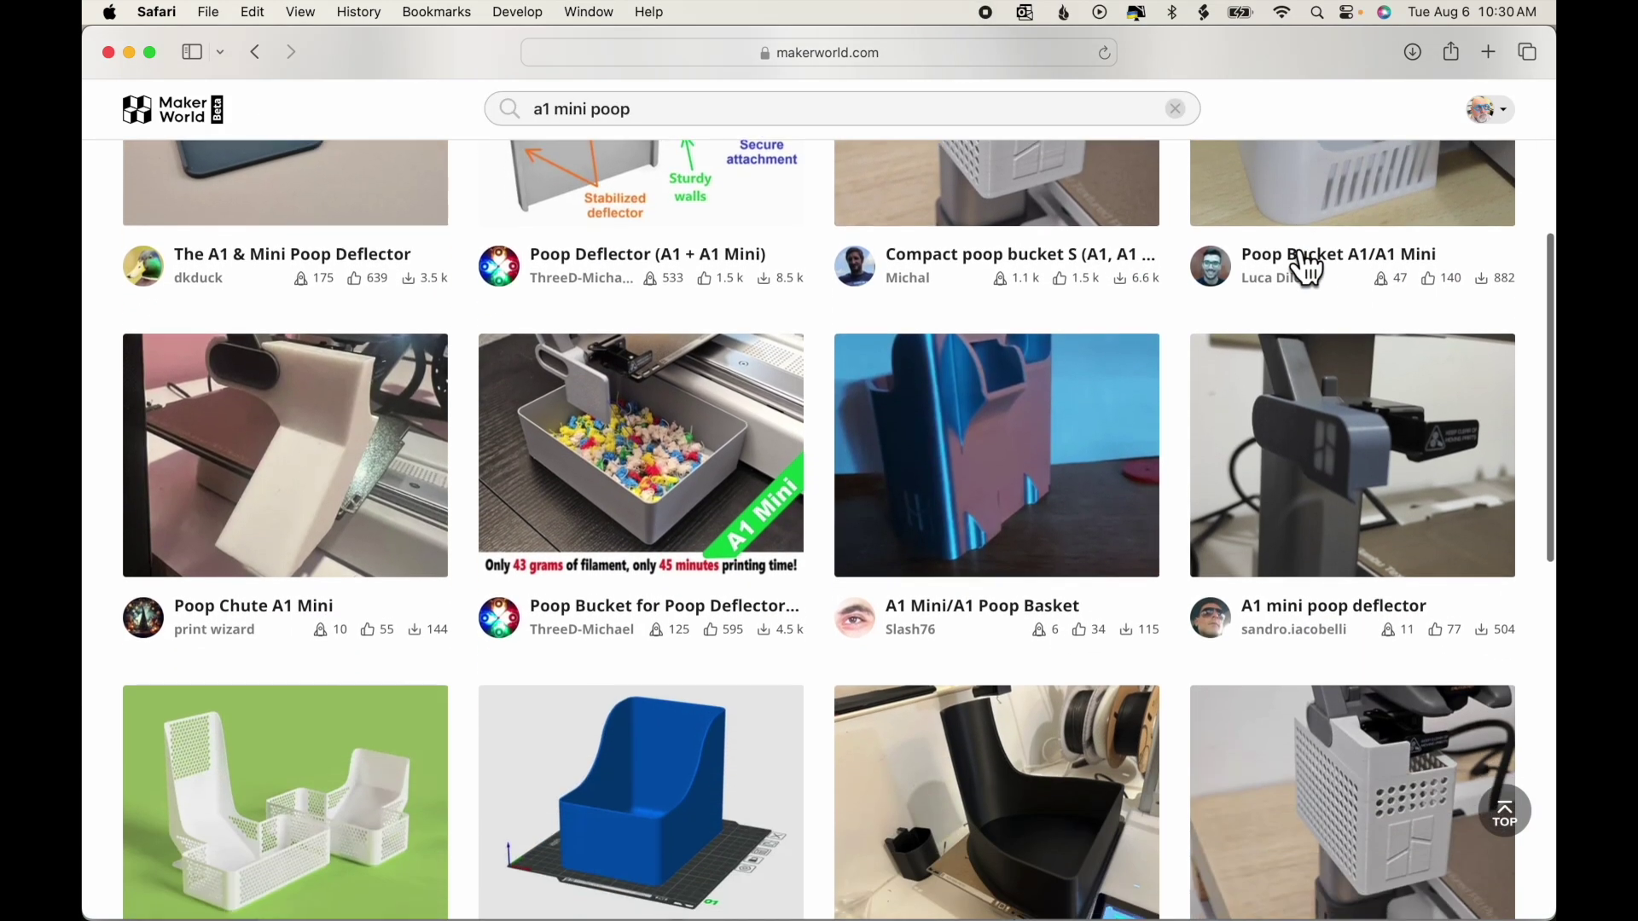
scroll(1305, 266, "down", 6)
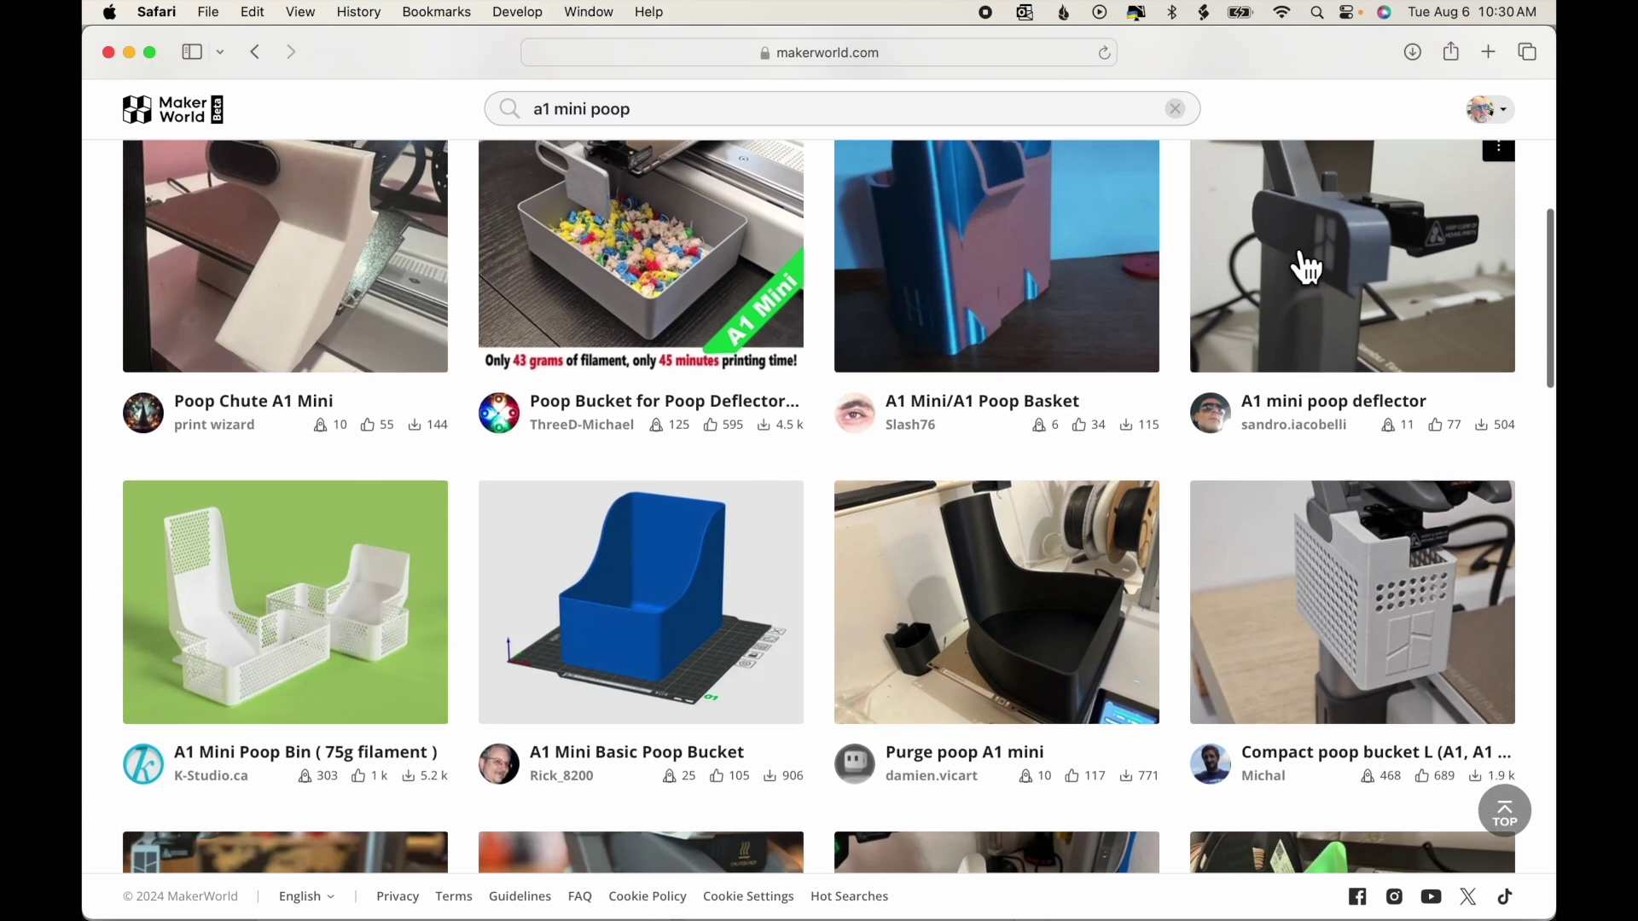
scroll(1305, 266, "down", 2)
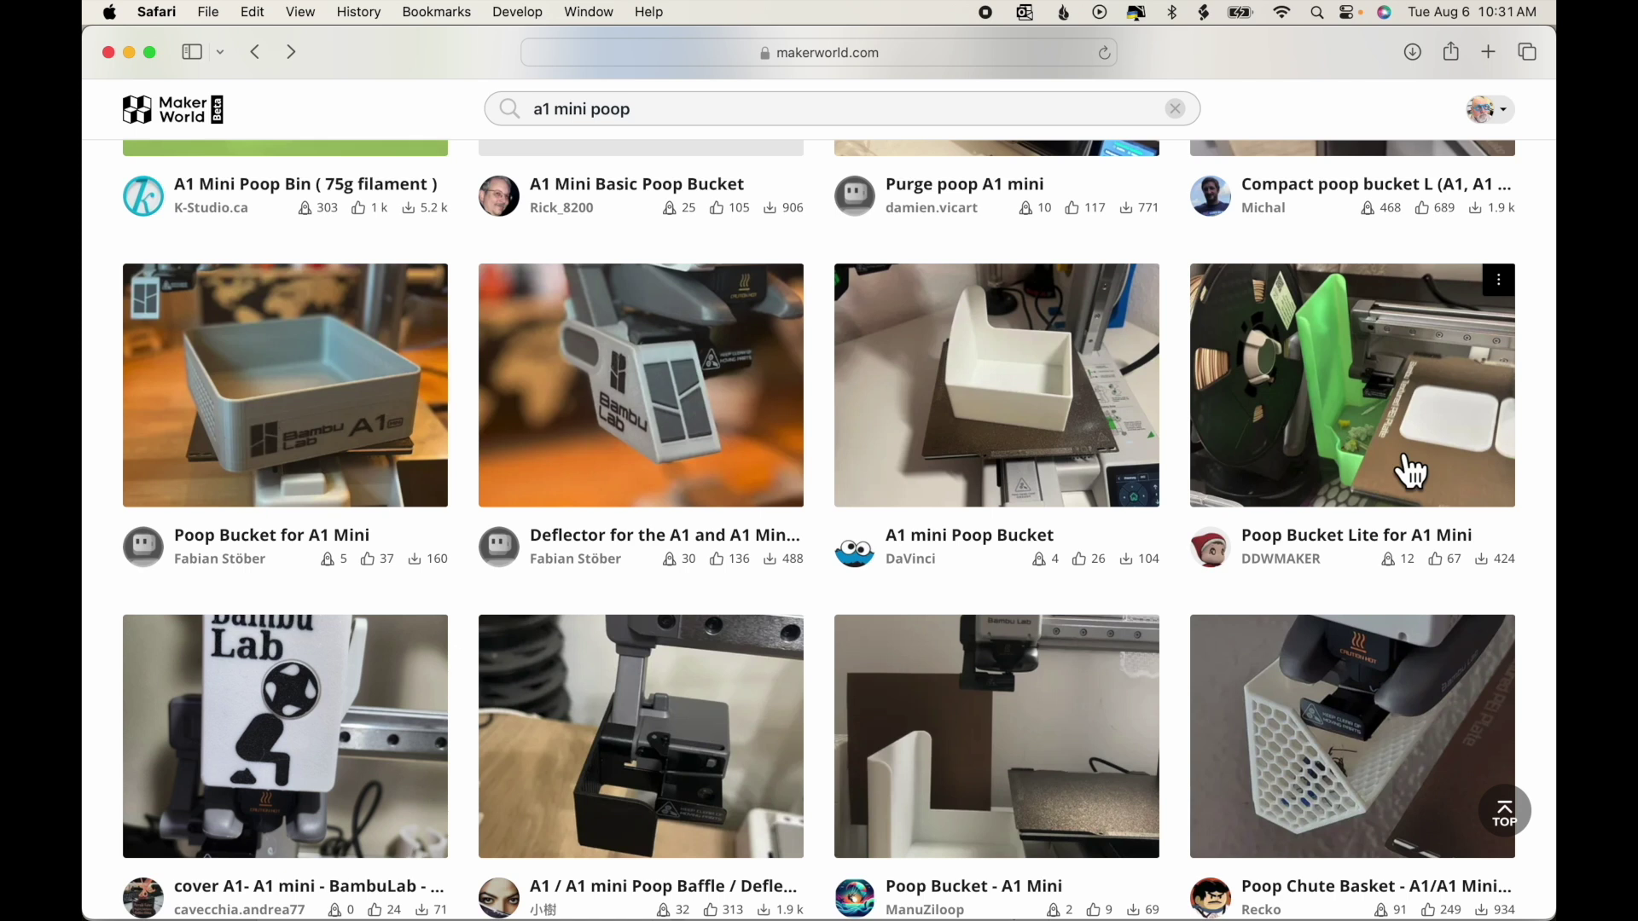
Open the Poop Bucket Lite for A1 Mini page, filter to A1 mini profiles, and expand the download options
left_click(1356, 400)
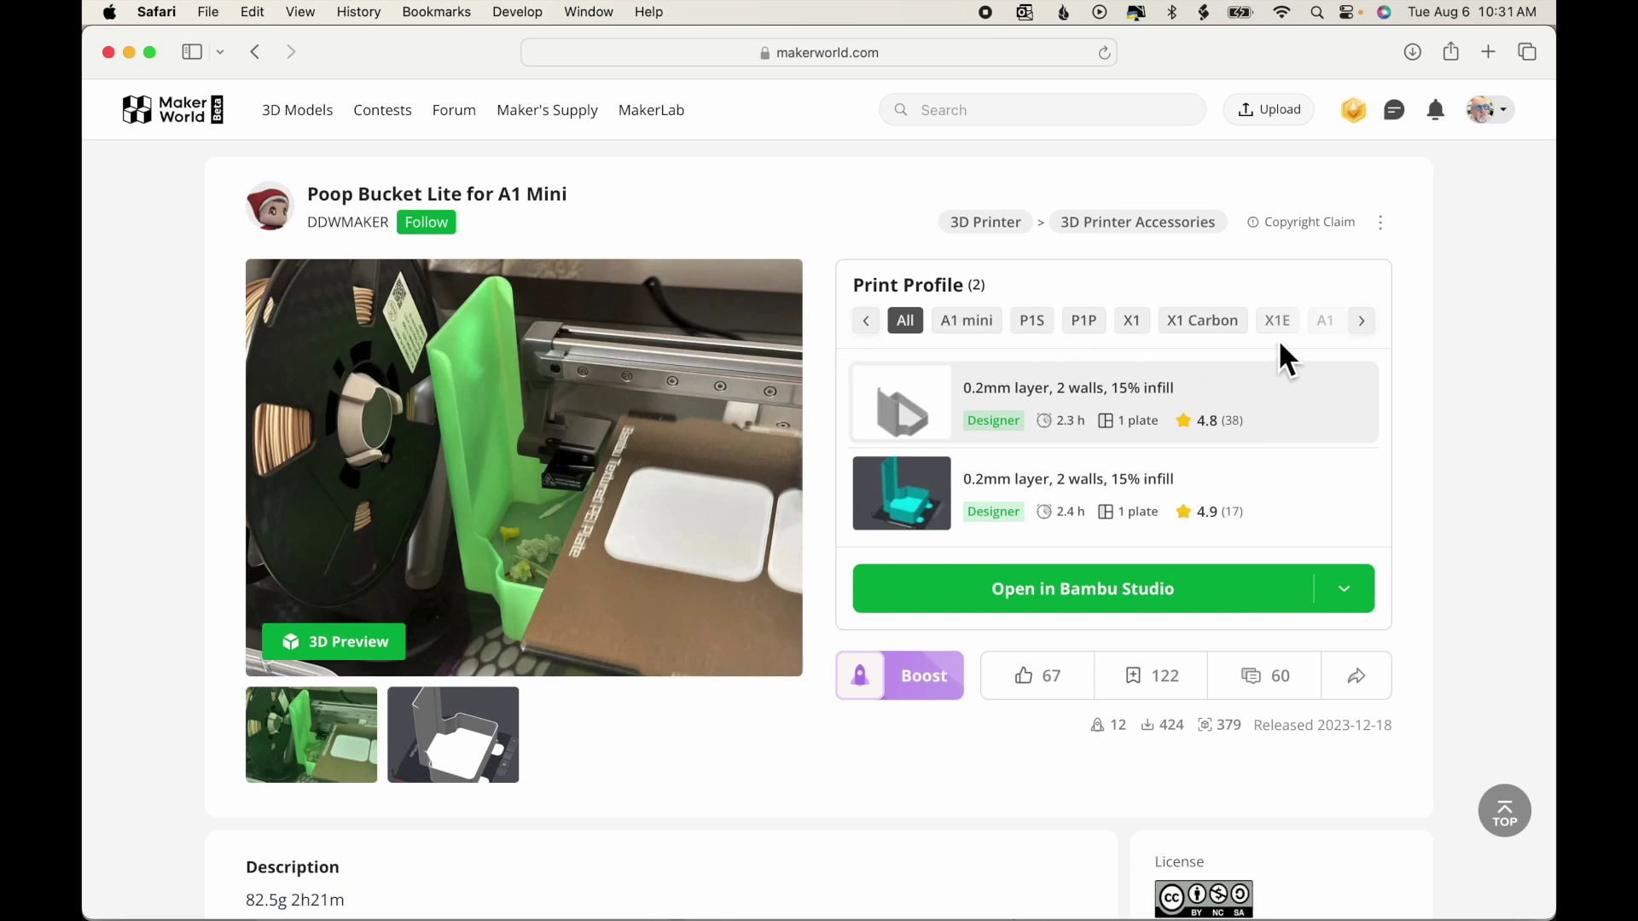
left_click(971, 325)
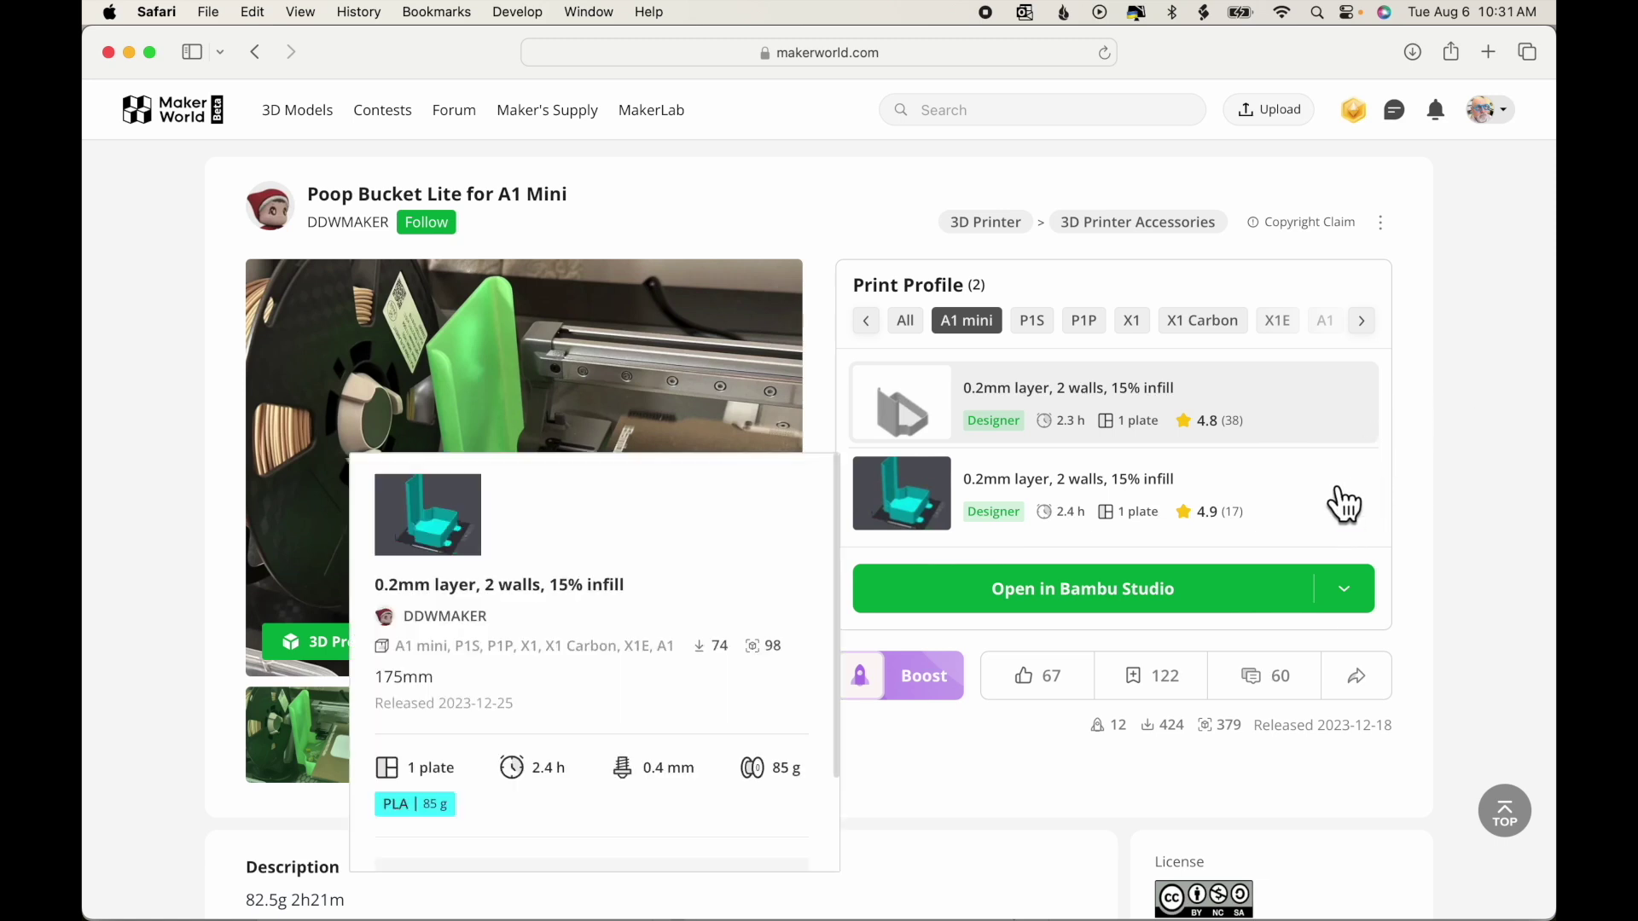
mouse_move(1328, 410)
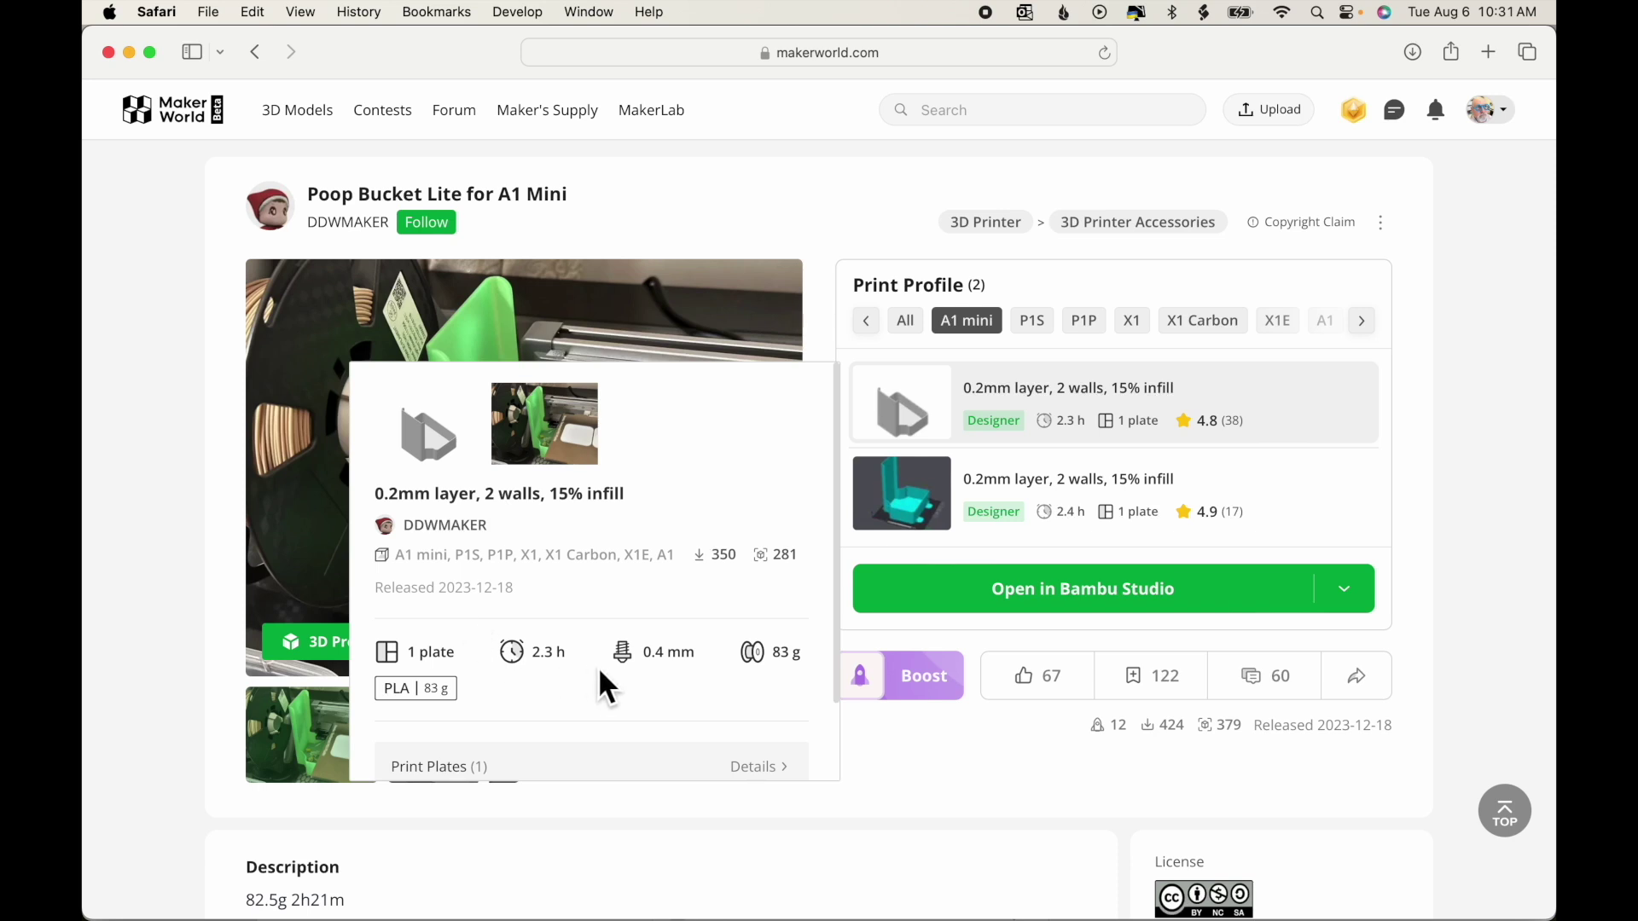
scroll(734, 699, "down", 3)
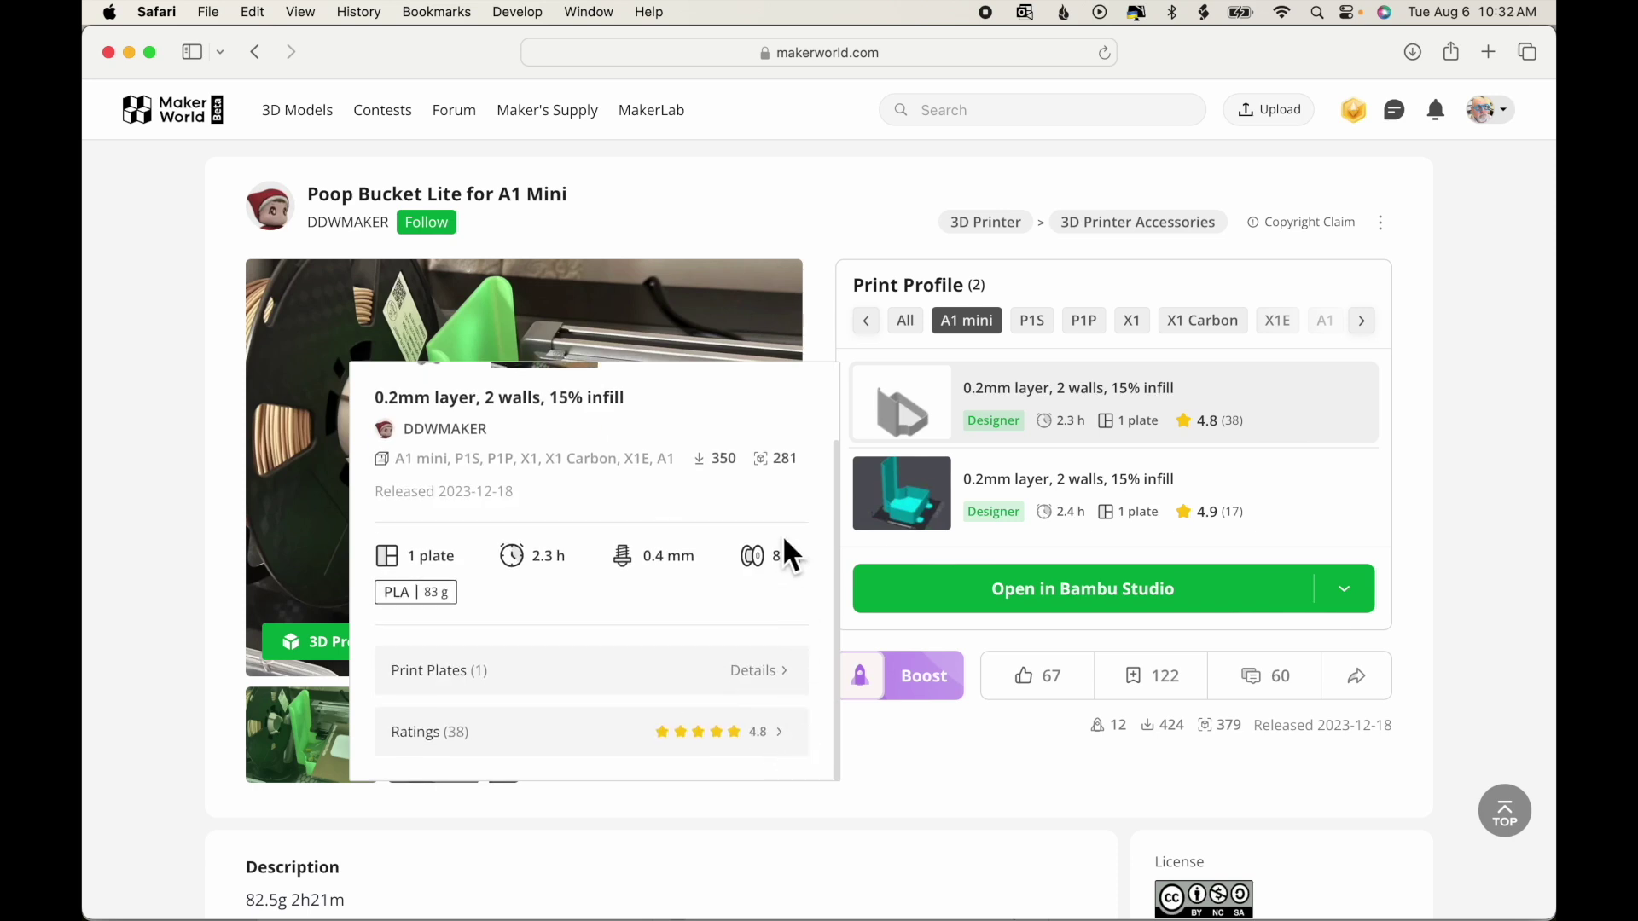
mouse_move(1308, 529)
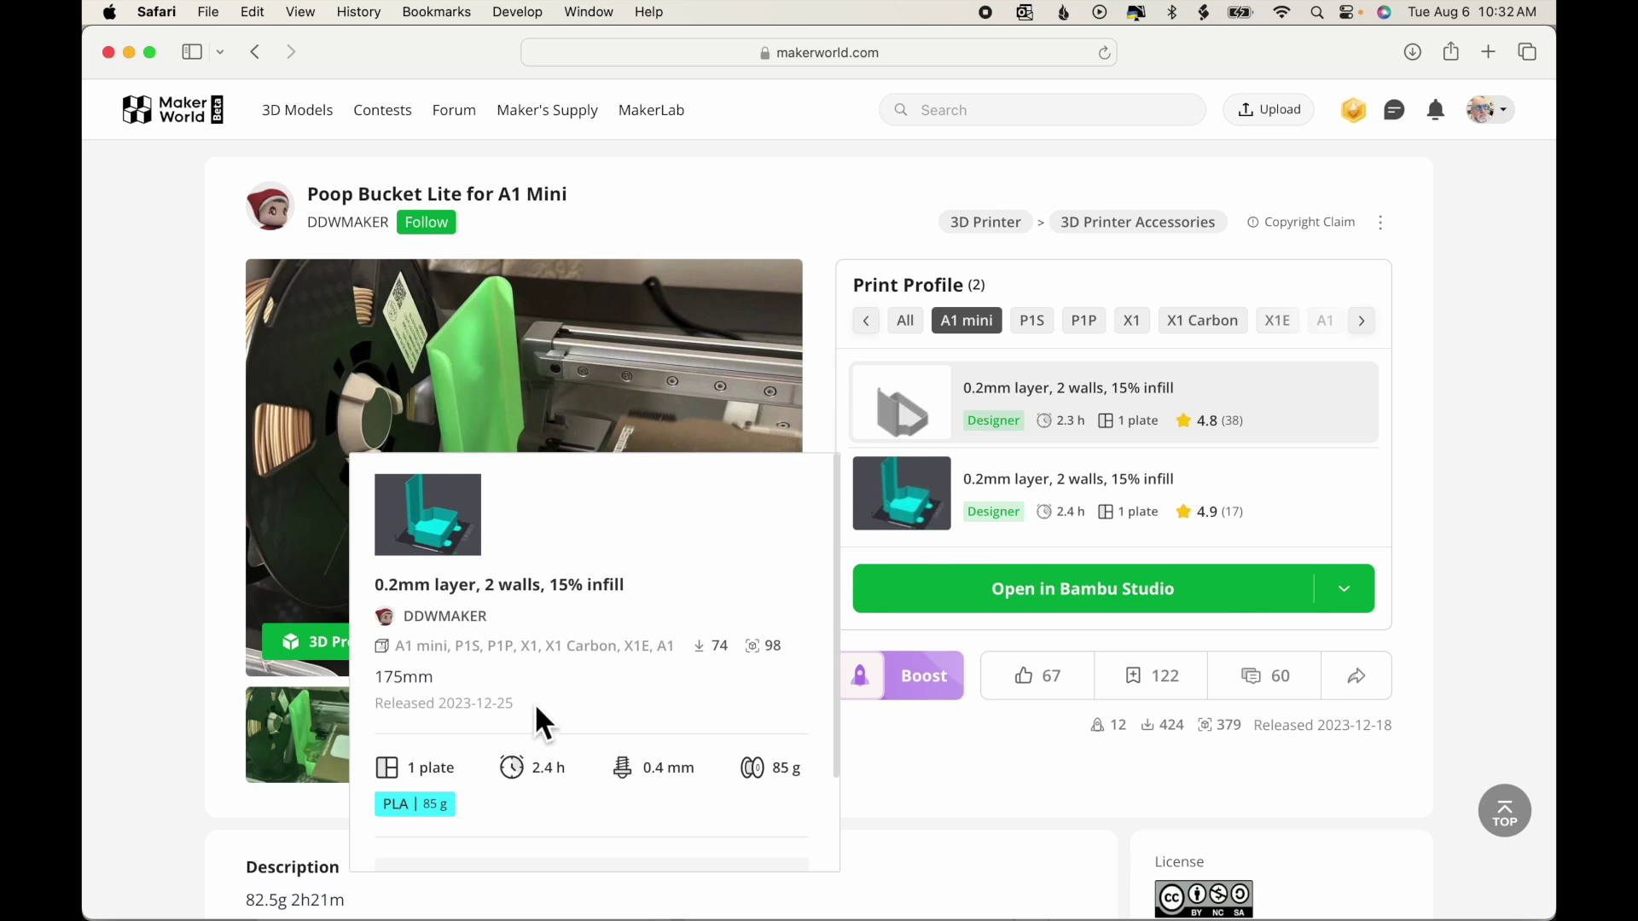
scroll(534, 703, "down", 3)
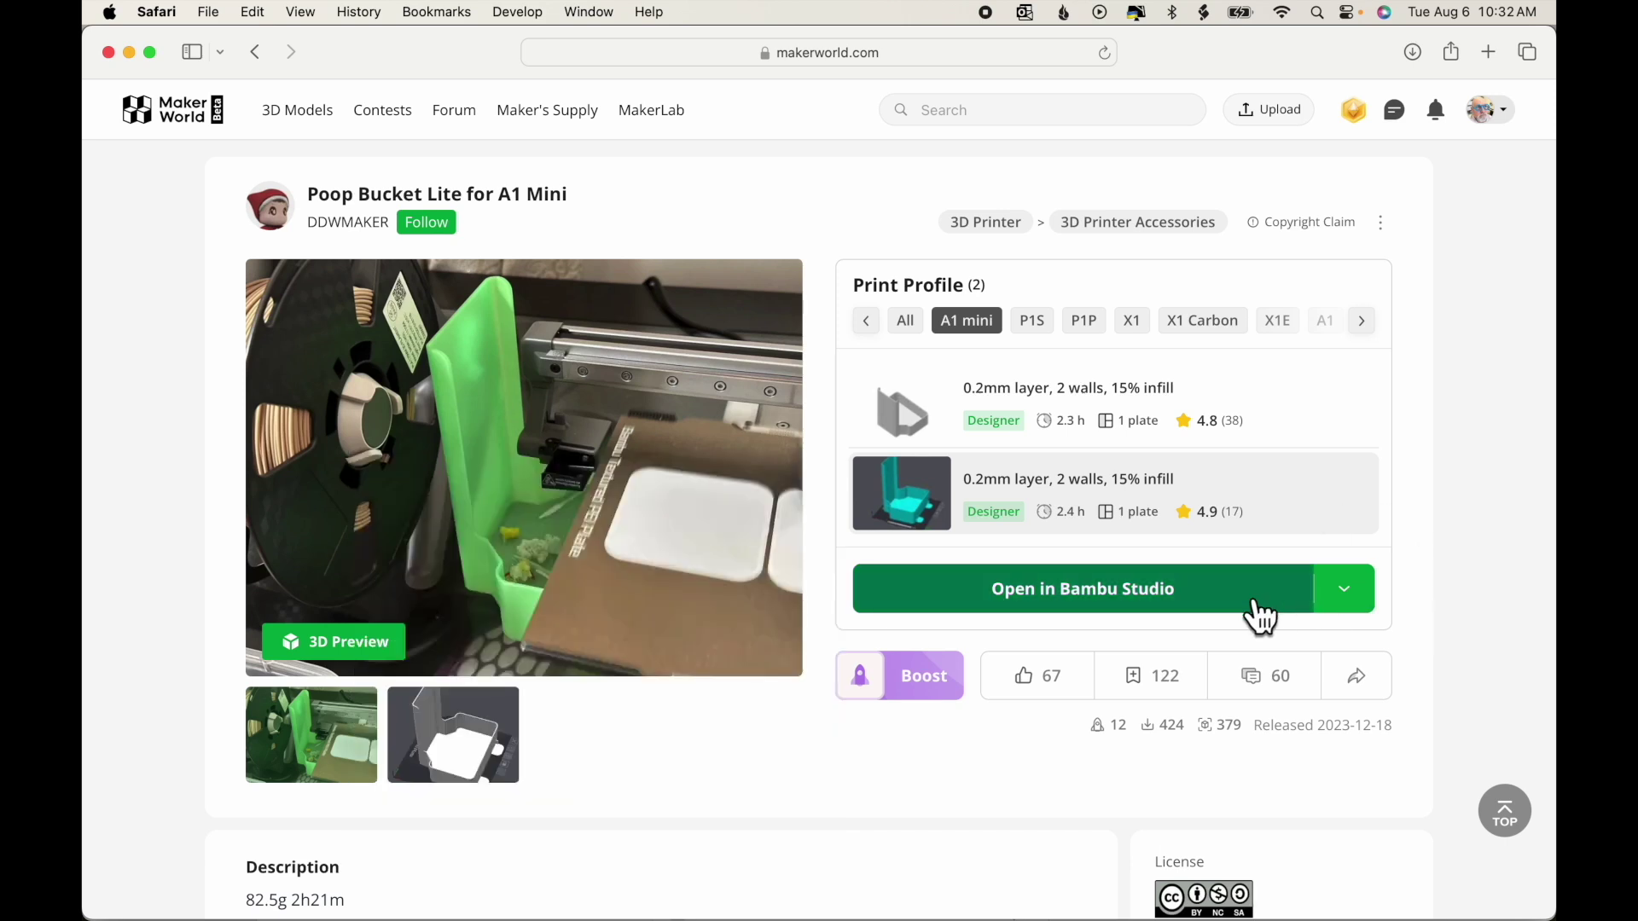
left_click(1346, 604)
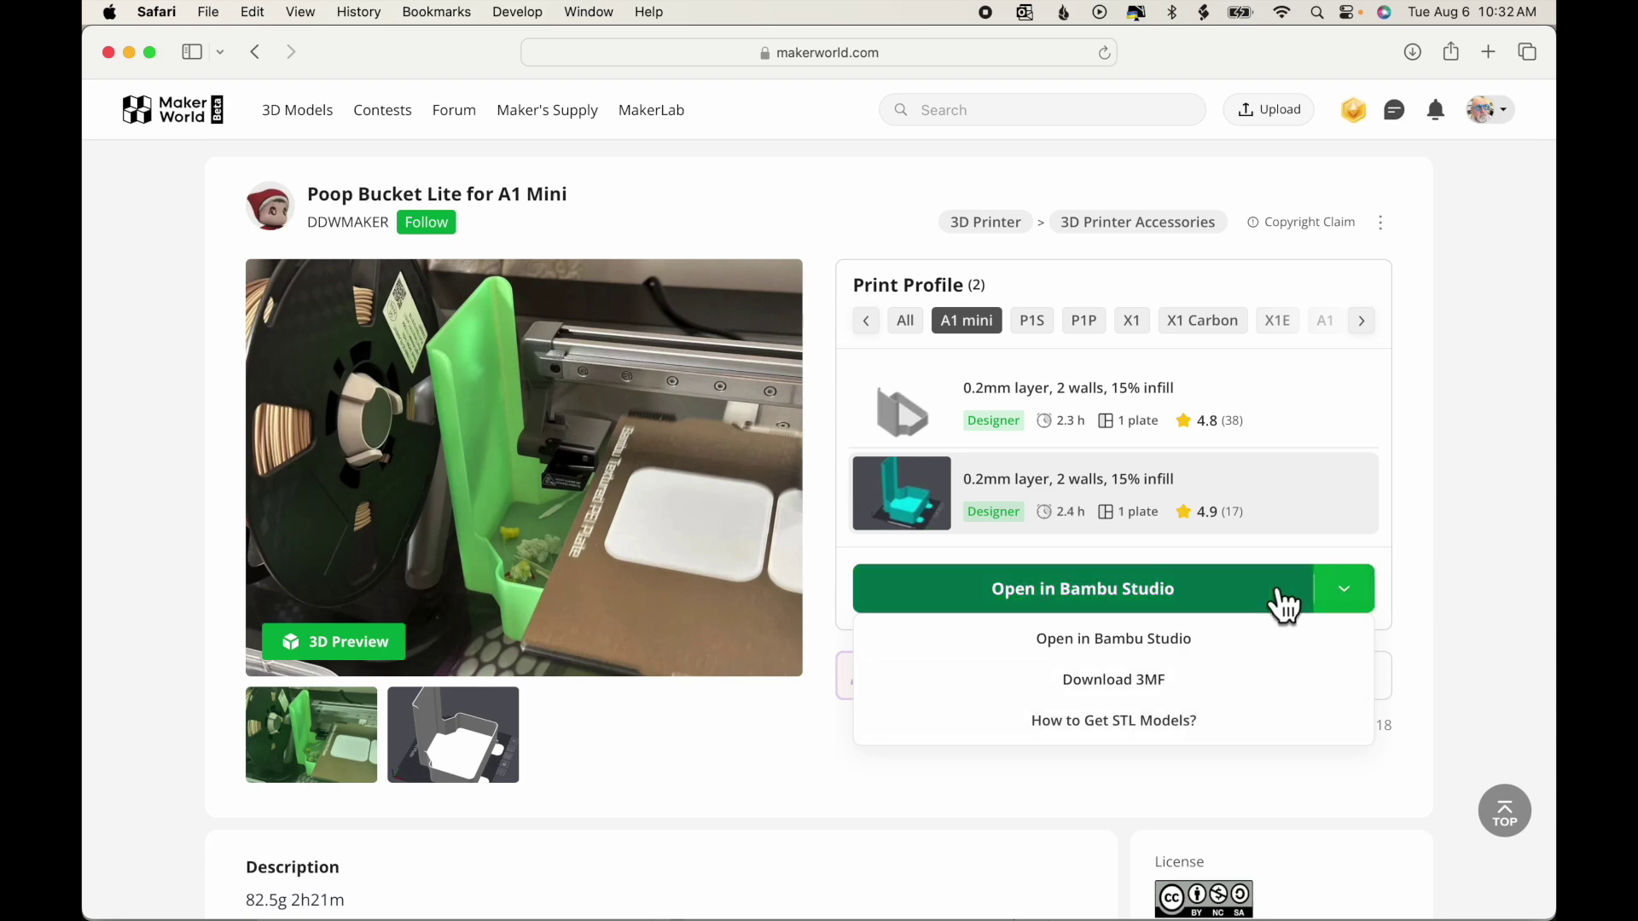
Import the Poop Bucket Lite profile into Bambu Studio as project Bucket 175, allowing Safari to launch it
left_click(1182, 608)
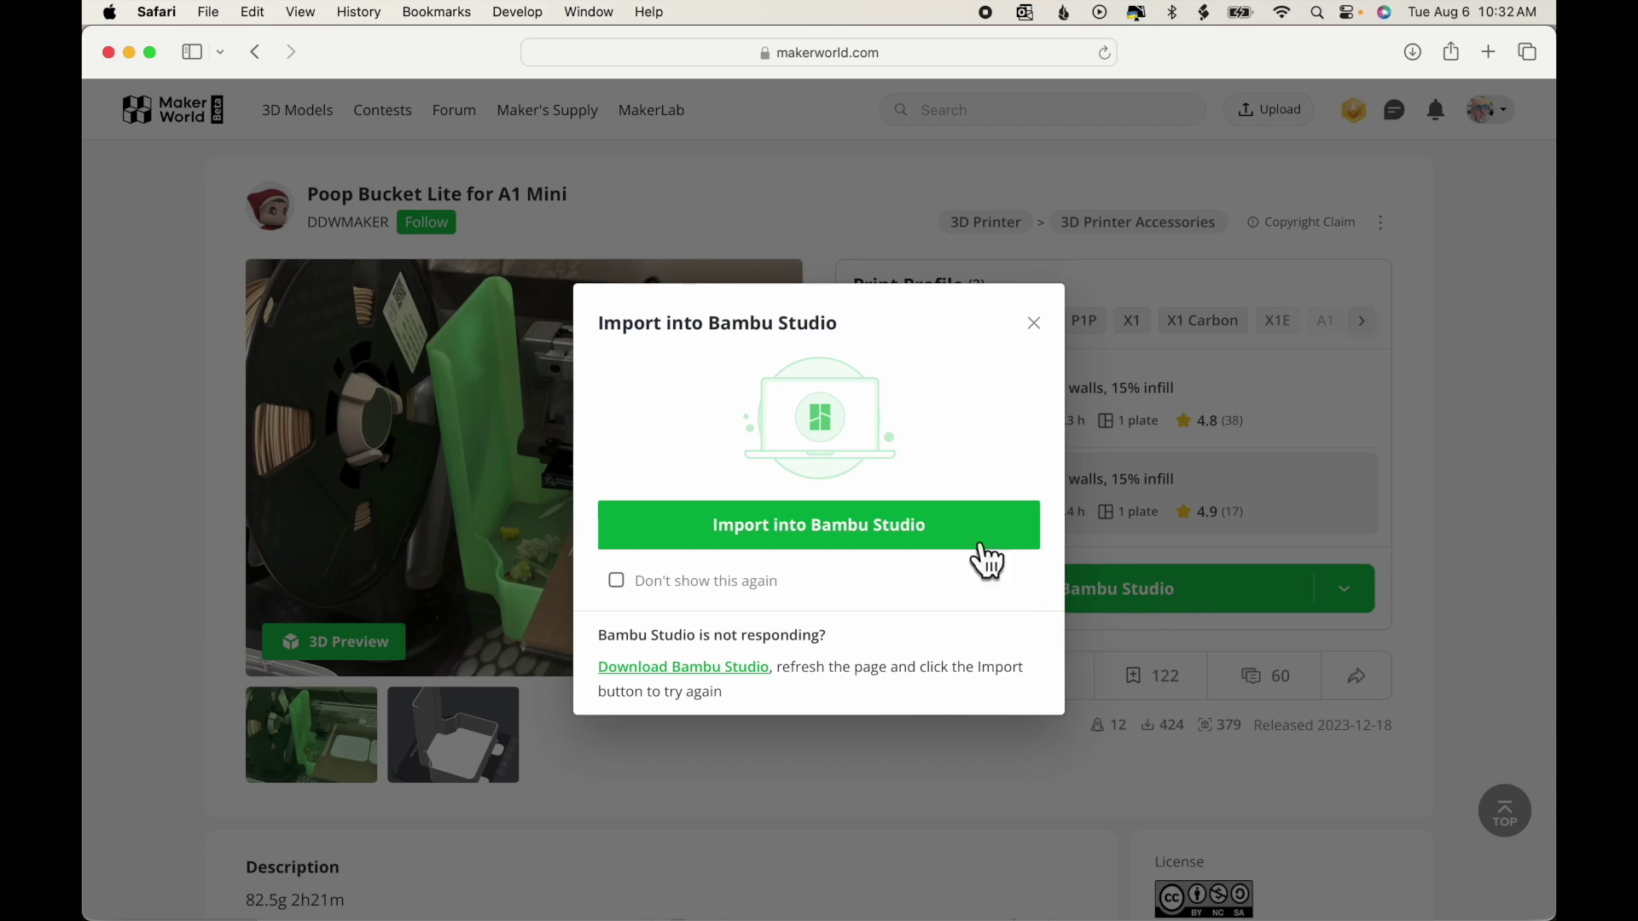
left_click(930, 532)
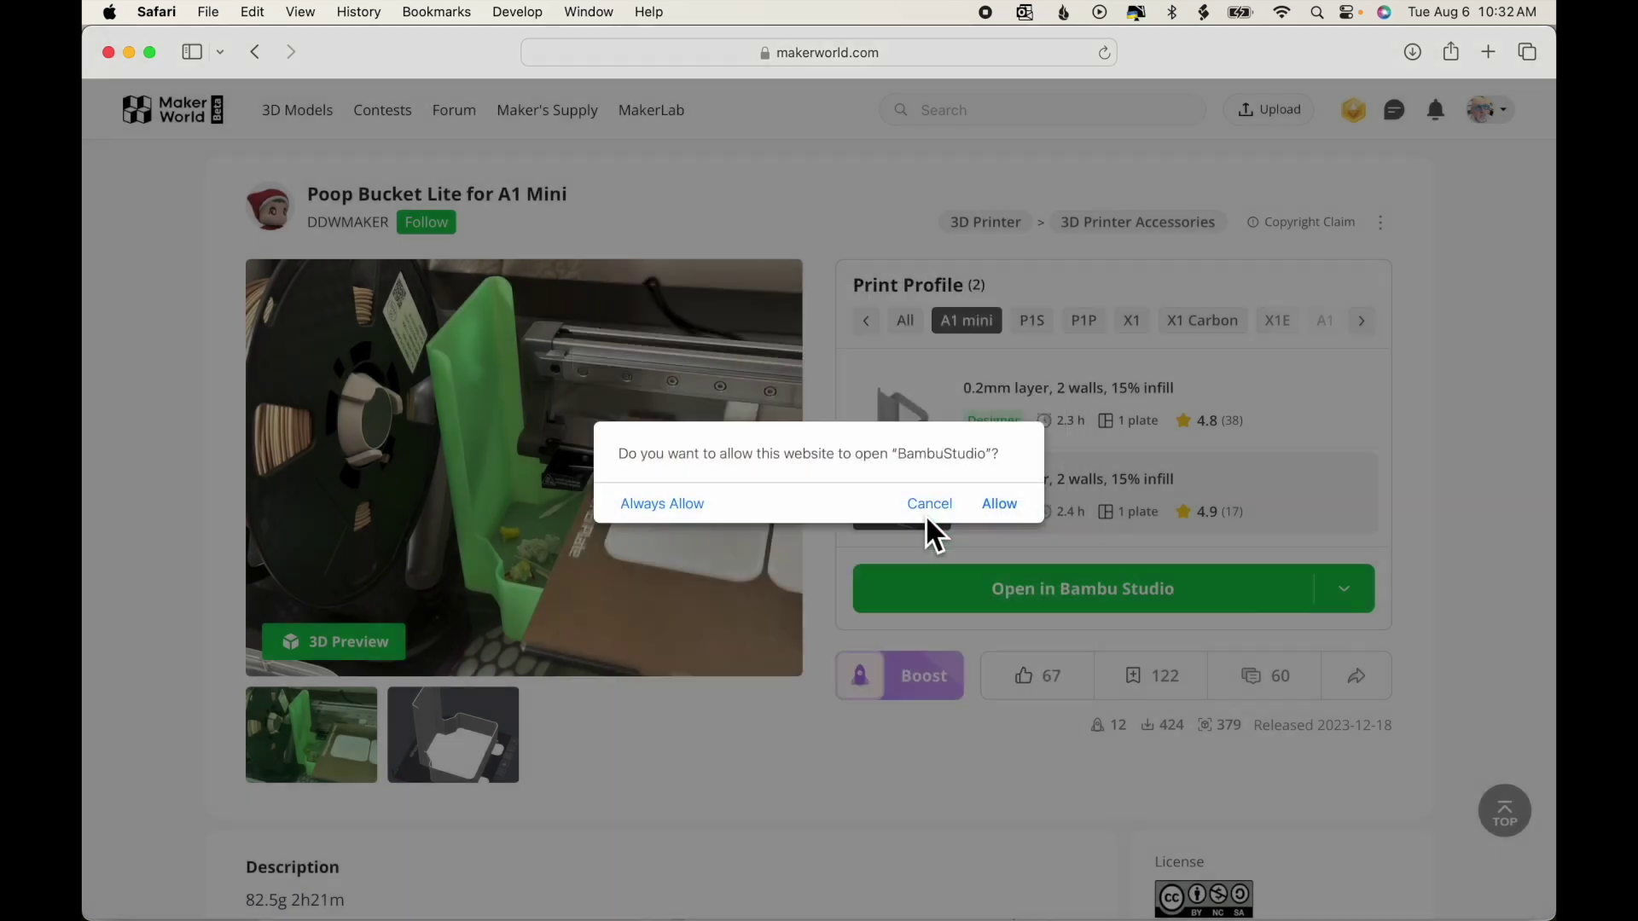
left_click(1001, 505)
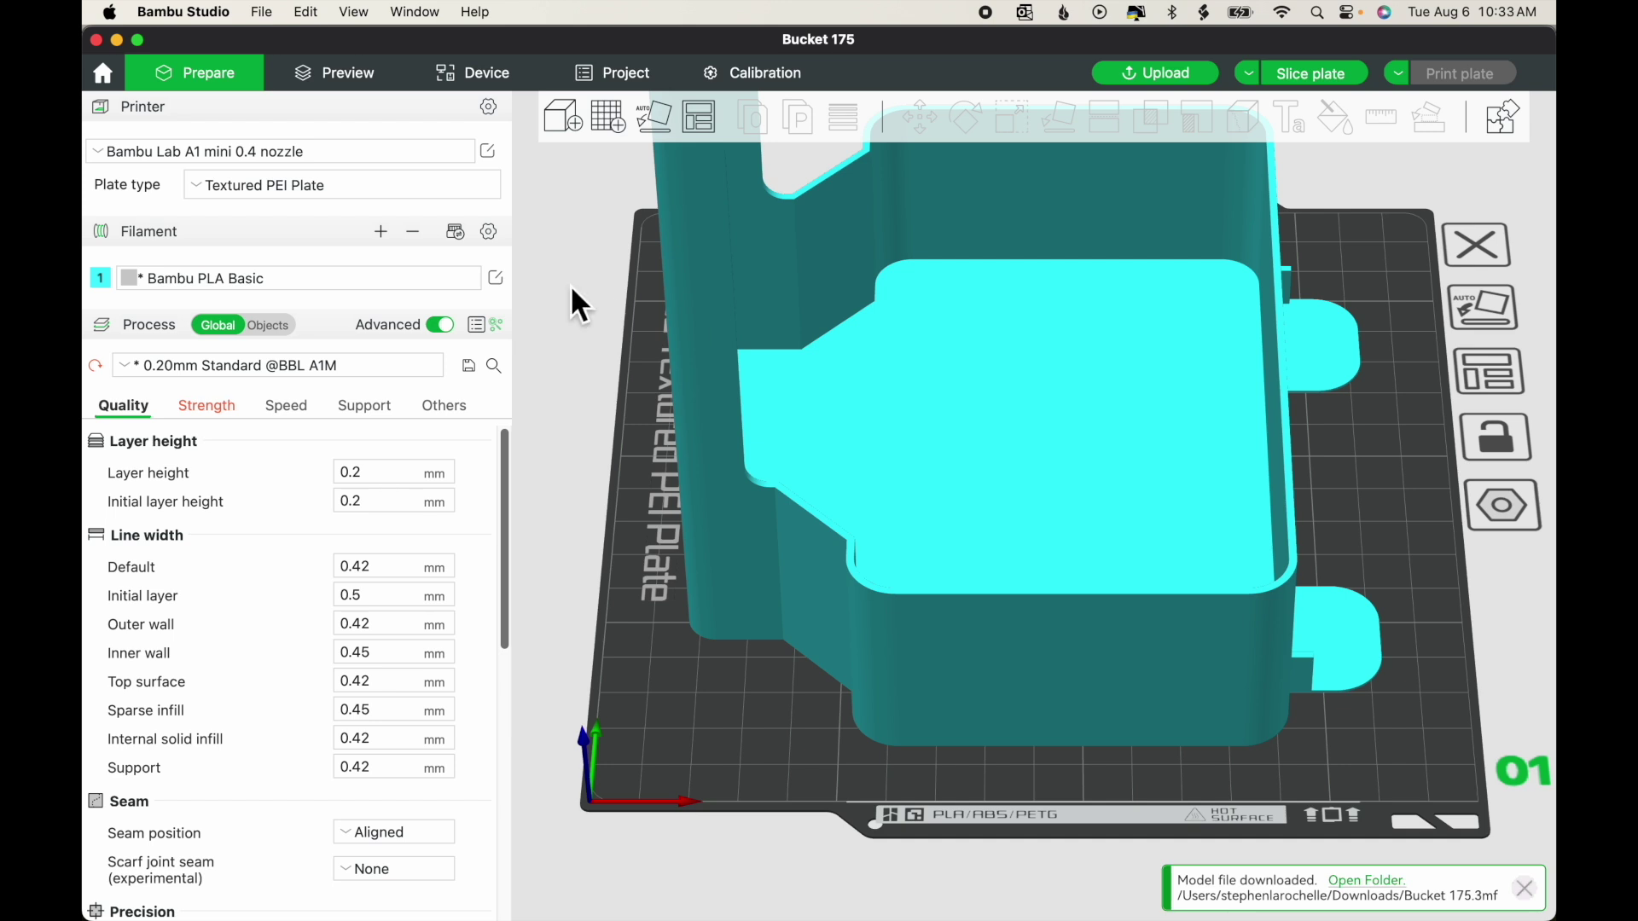
Review the Strength and Quality process settings, then quit Bambu Studio with Cmd+Q
left_click(220, 423)
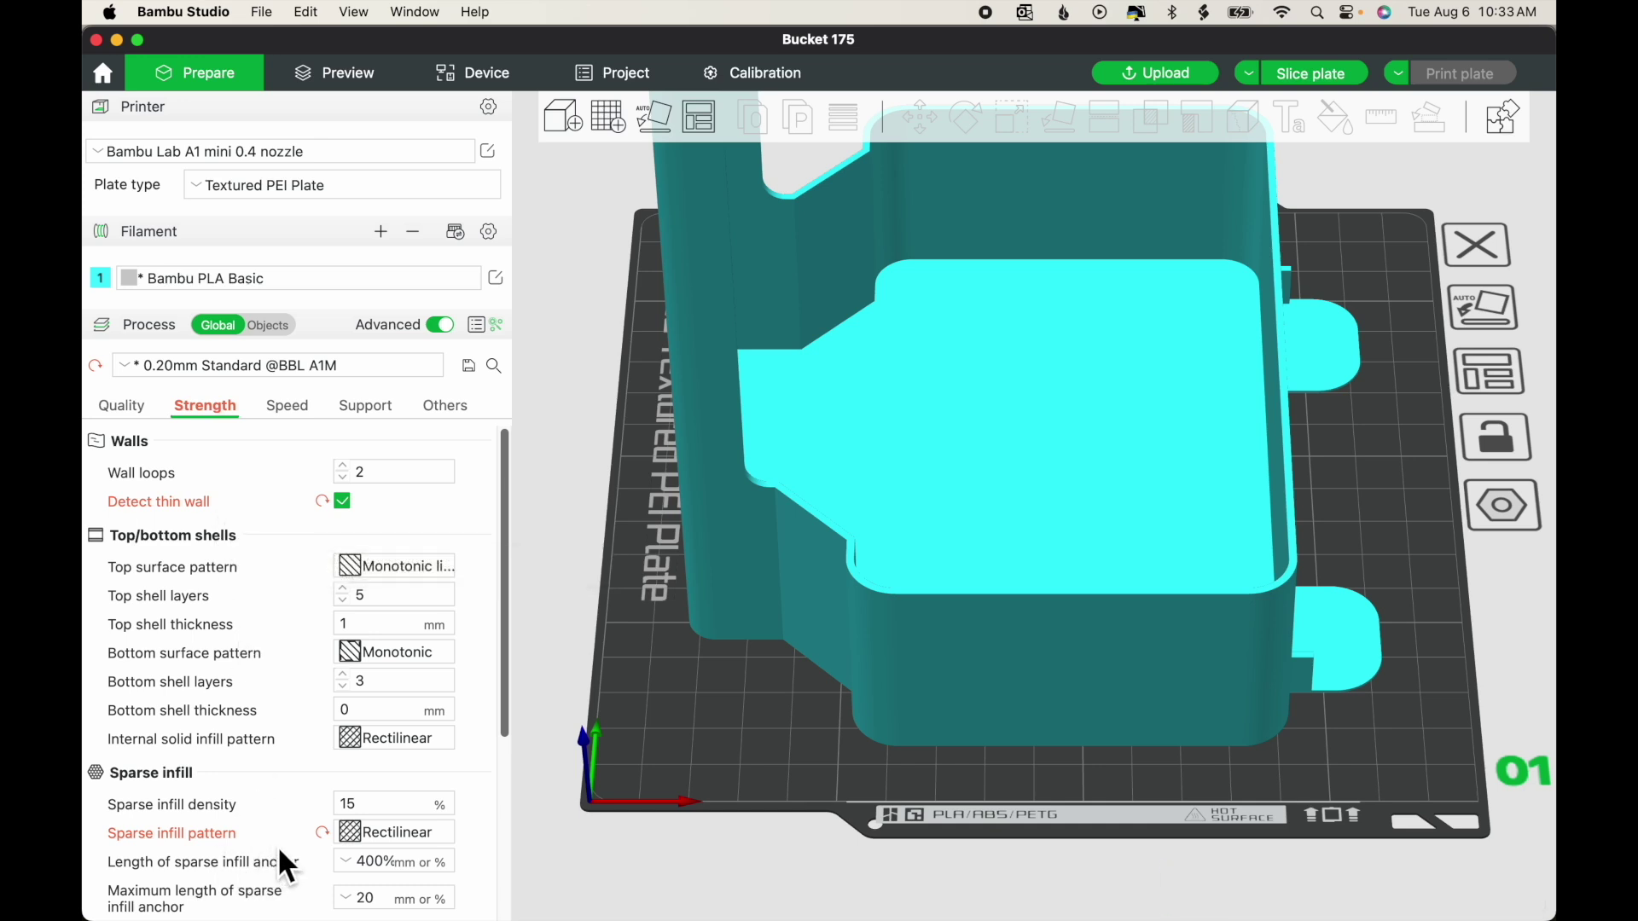
left_click(126, 407)
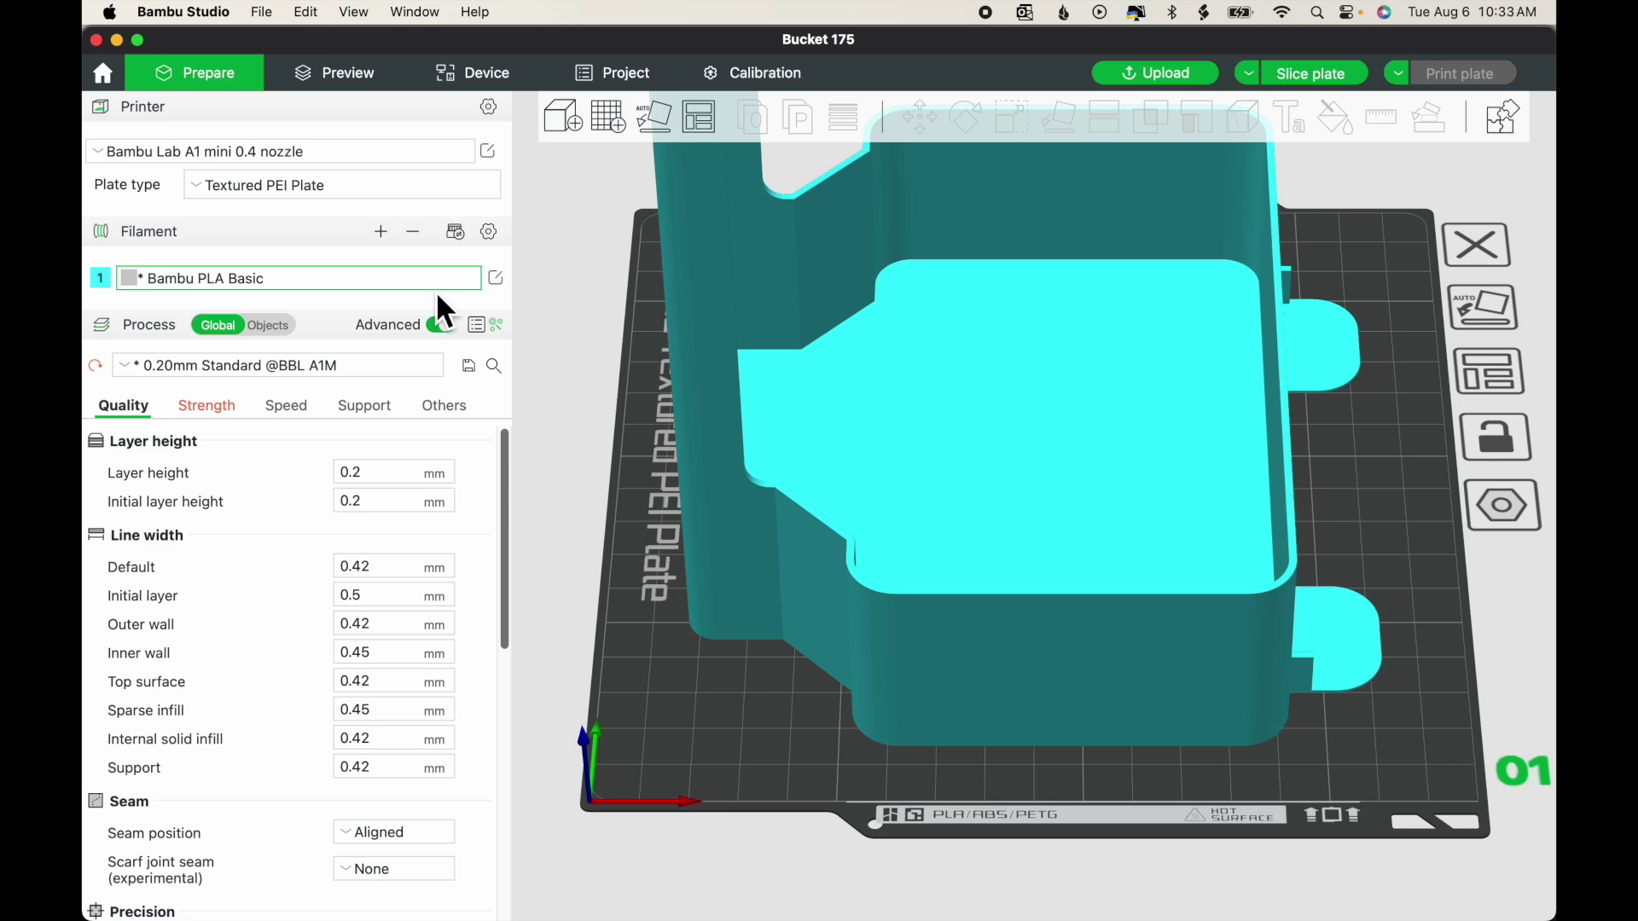
key("super+q")
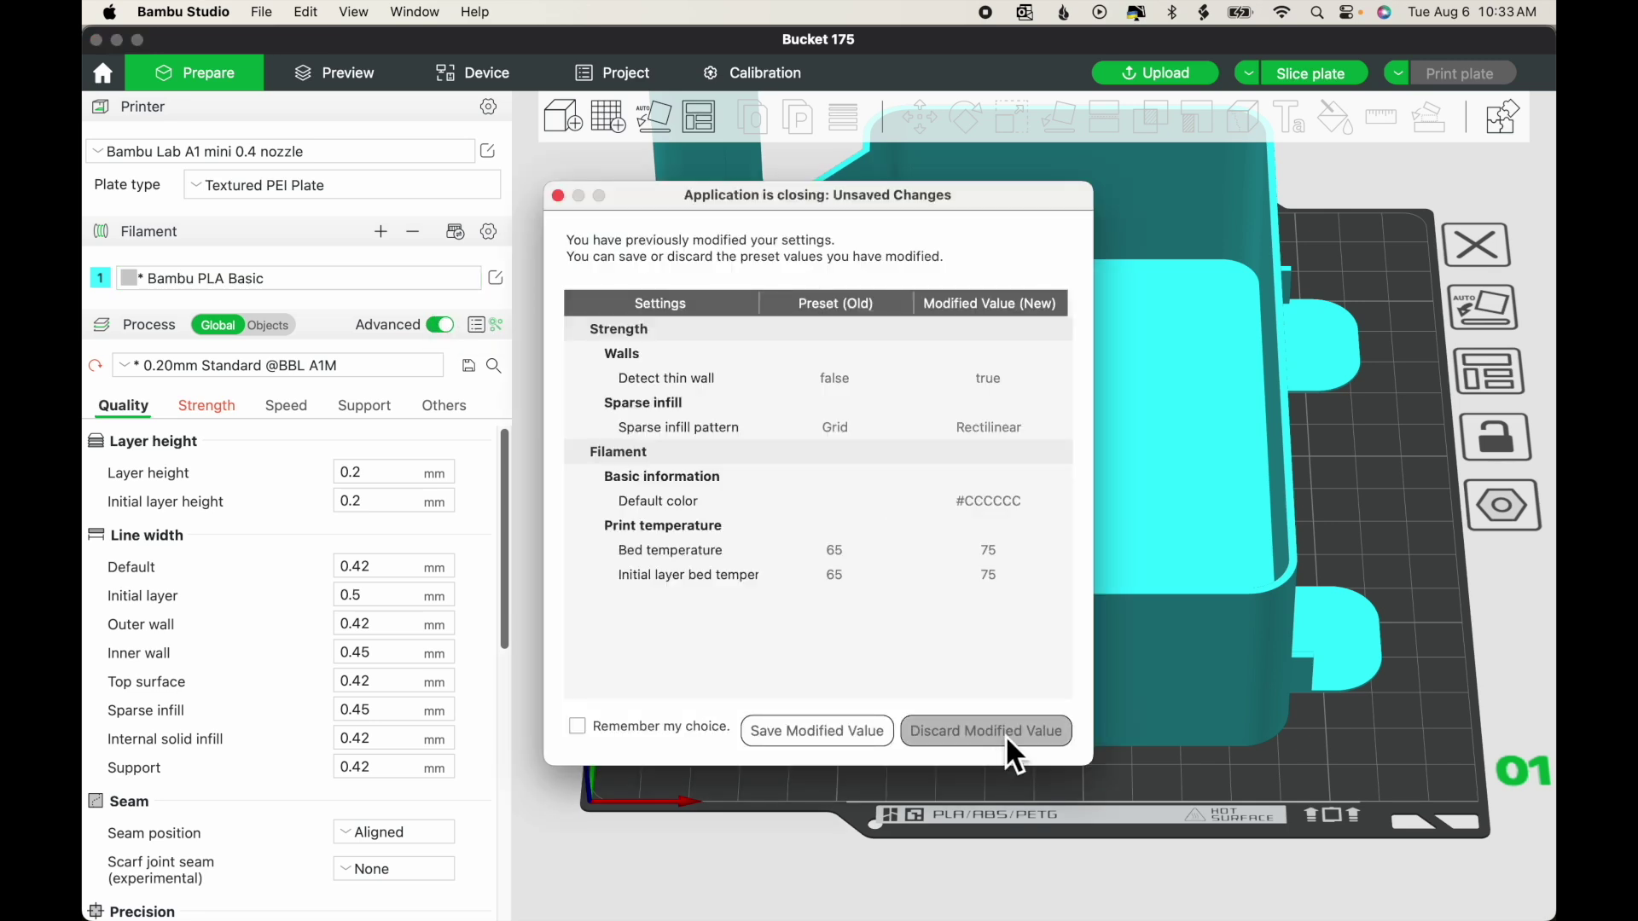
Discard the modified values to close Bambu Studio and download the model as a 3MF
left_click(1006, 733)
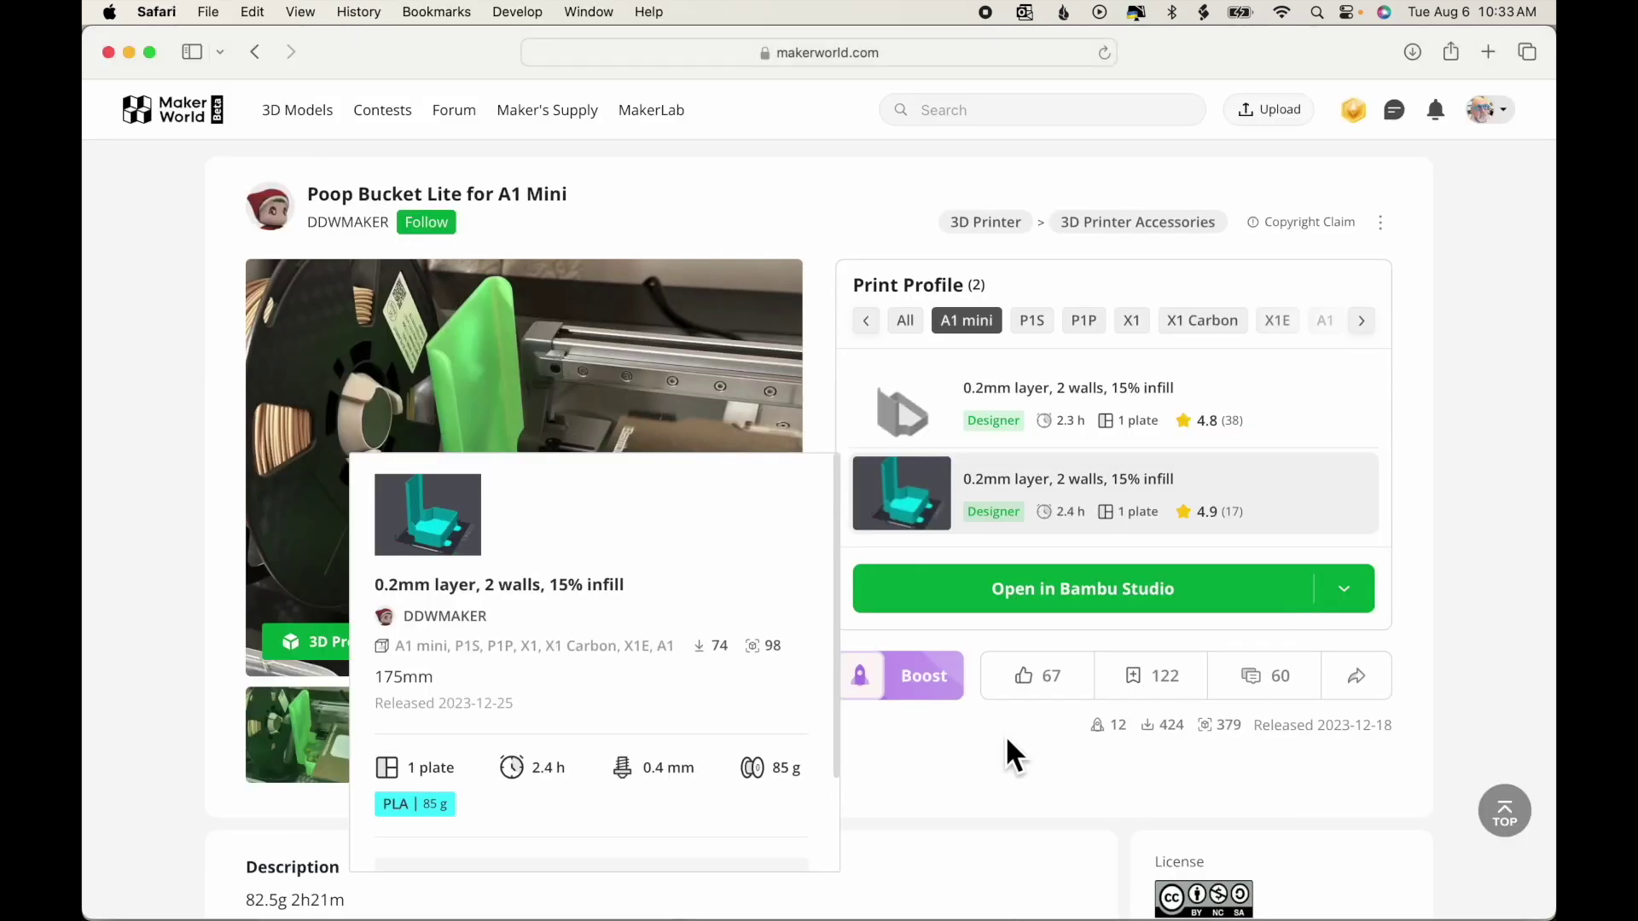
left_click(1345, 596)
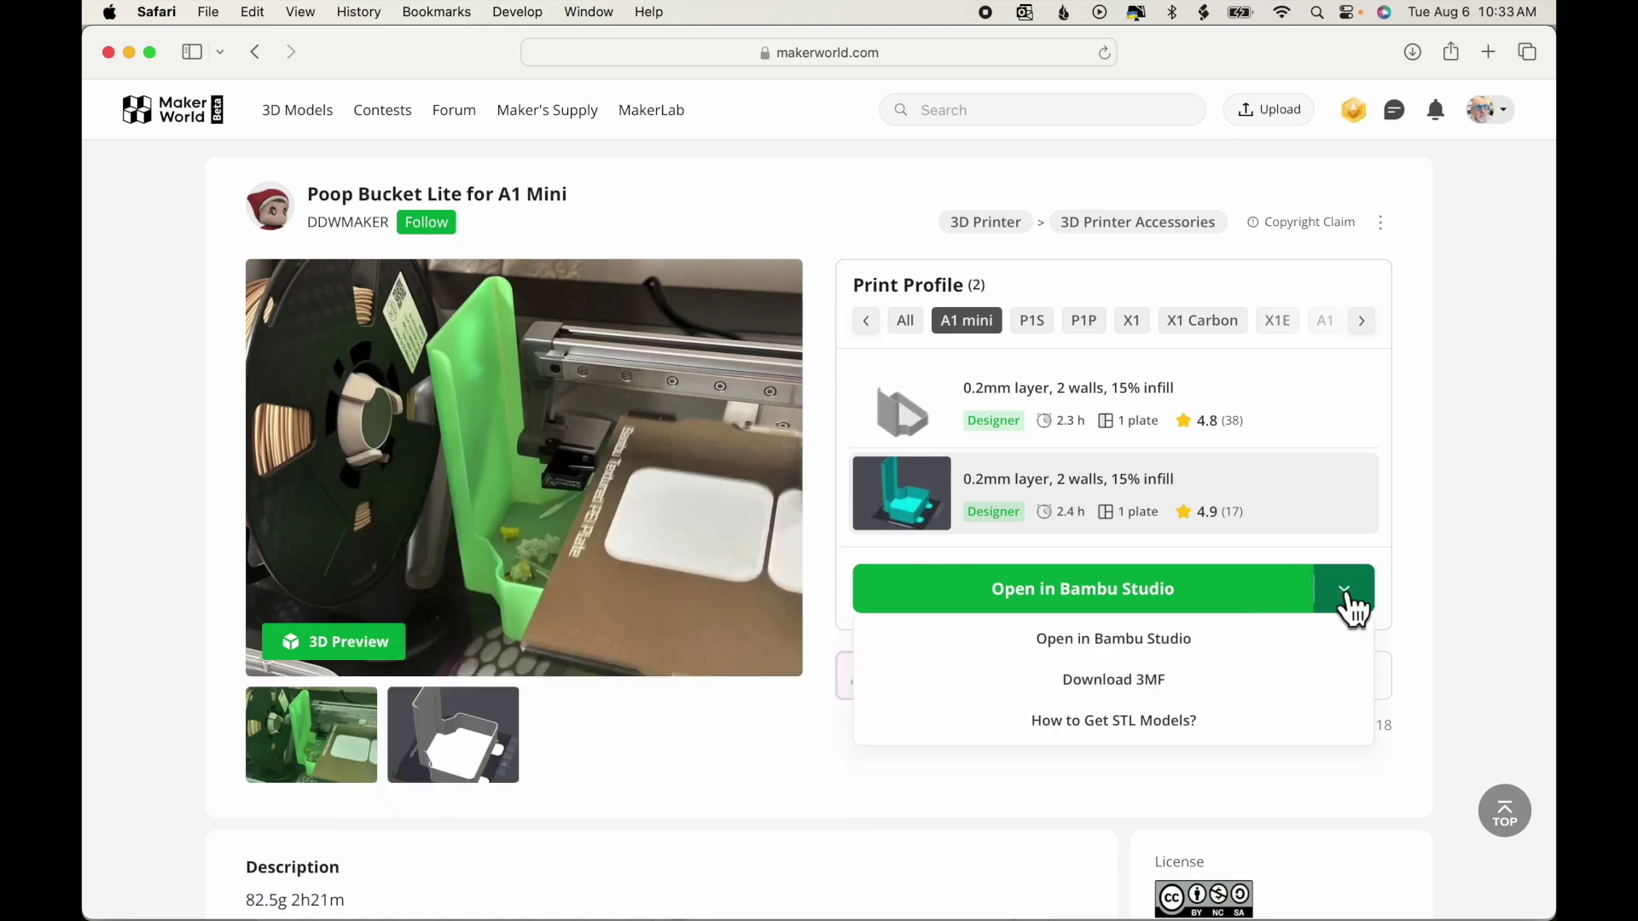
left_click(1174, 681)
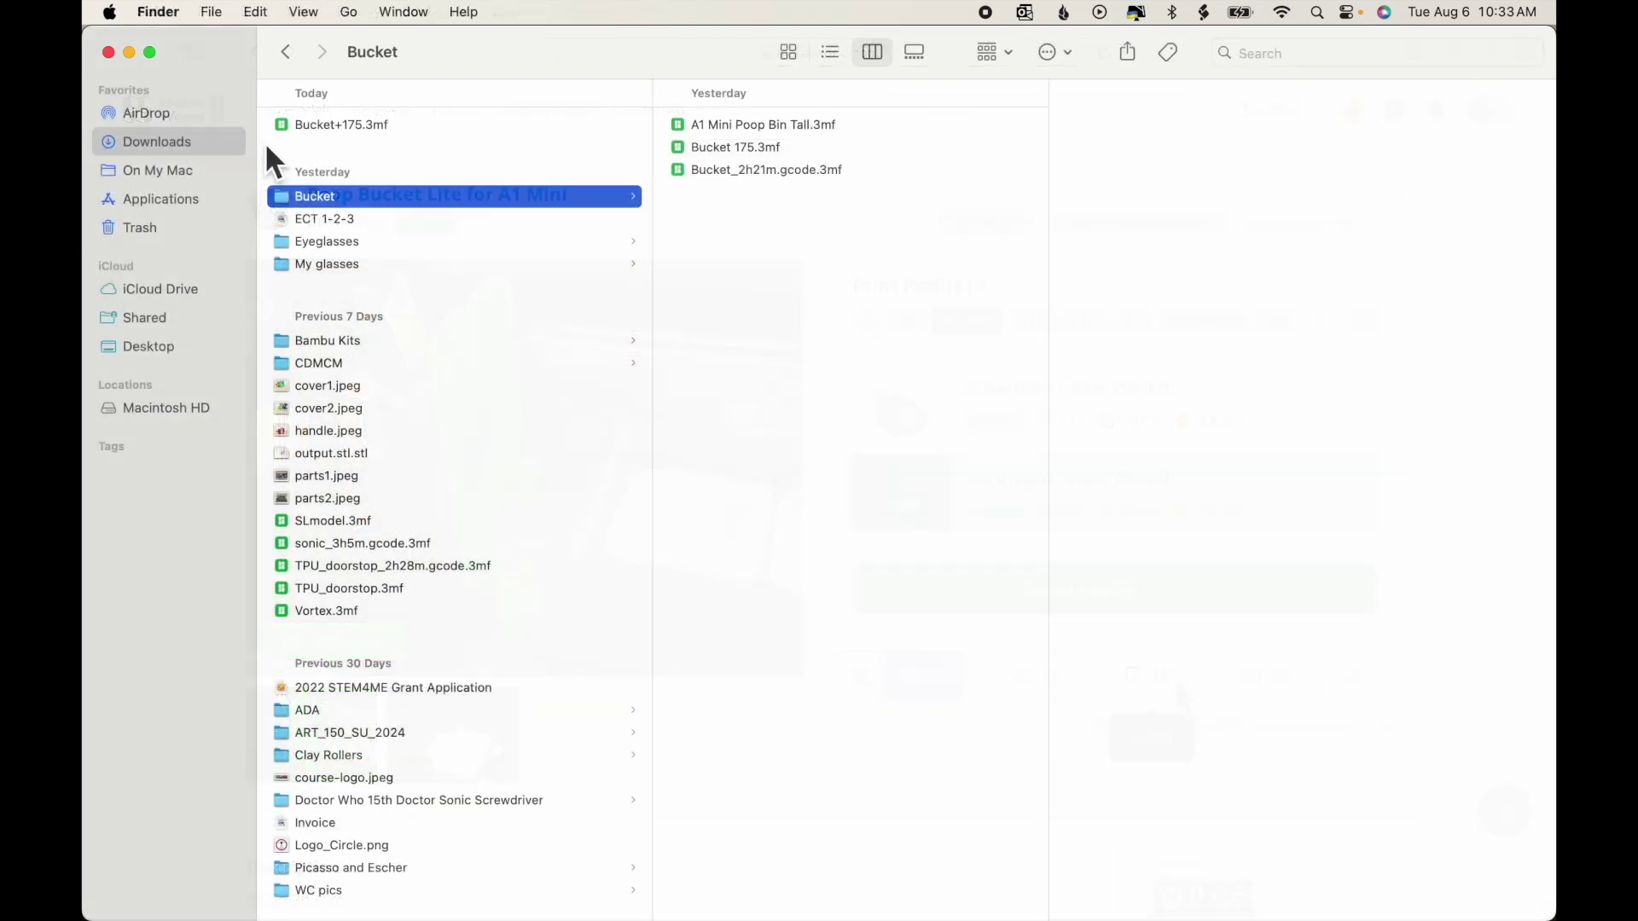
Open the downloaded Bucket+175.3mf from the Downloads folder in Bambu Studio
left_click(171, 142)
left_click(376, 126)
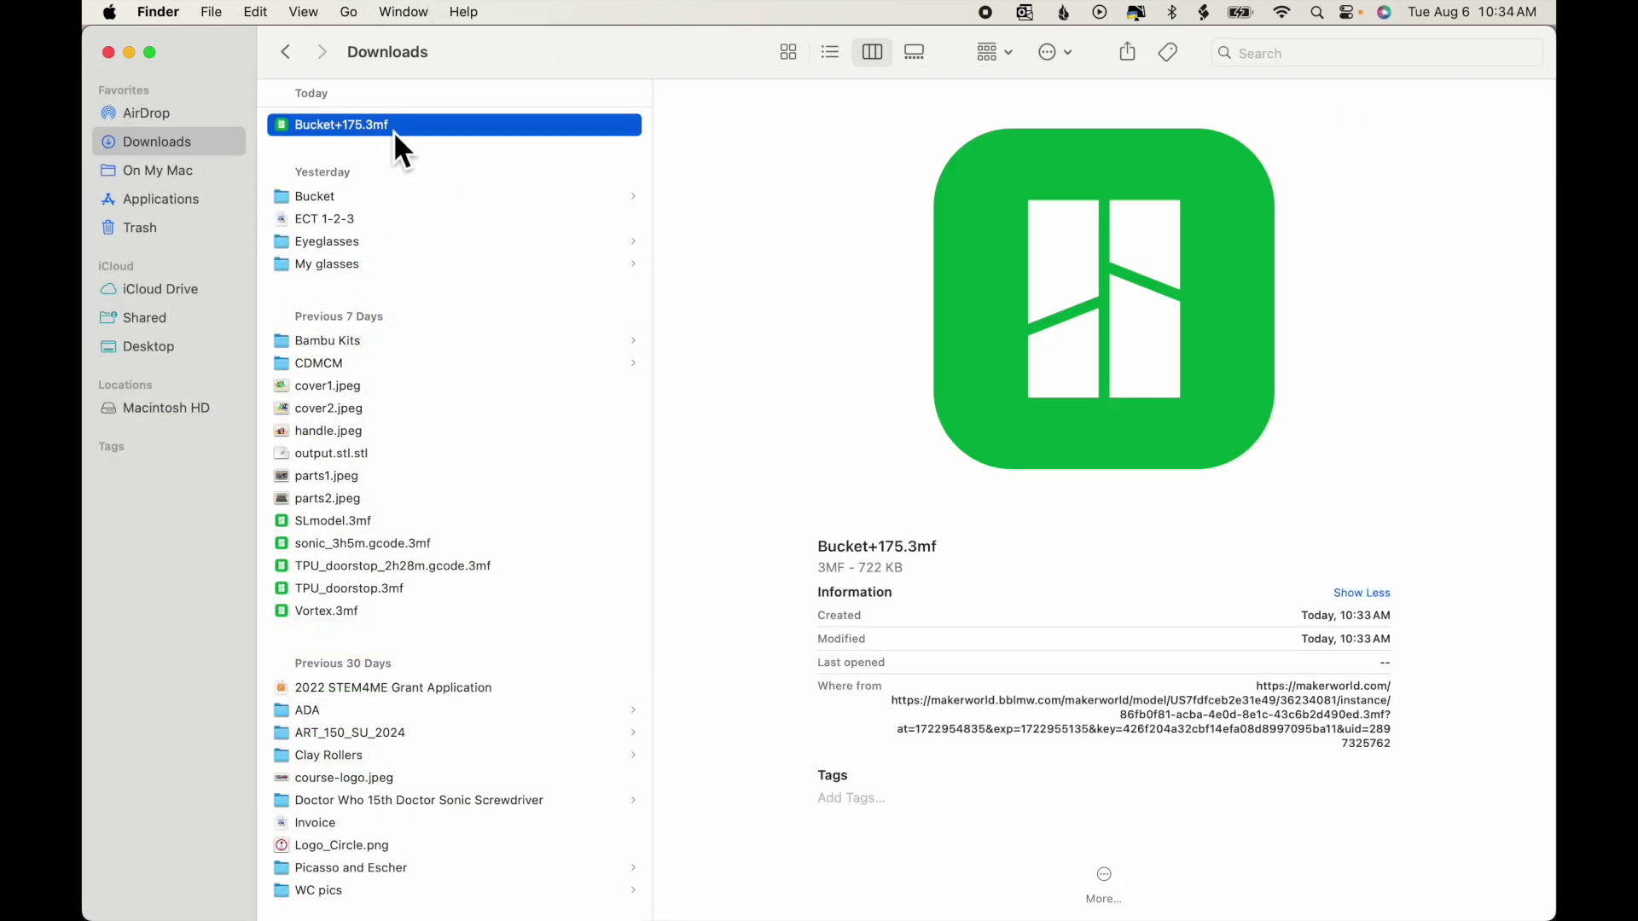
double_click(388, 131)
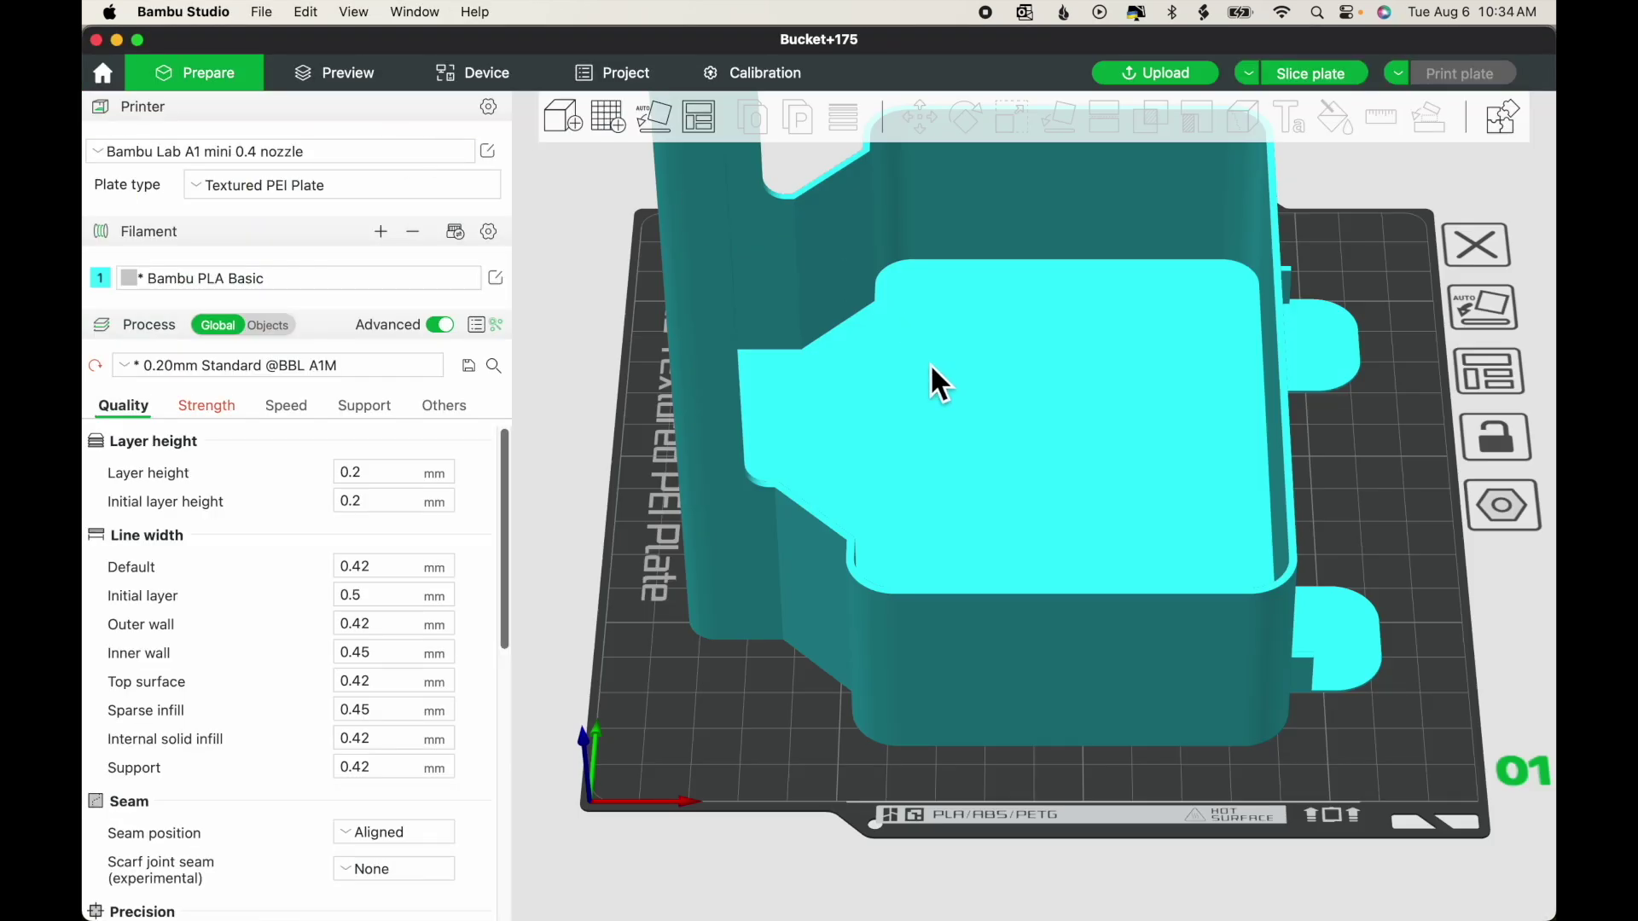
Check the Bucket+175 Strength and Quality settings, then quit Bambu Studio discarding modified values
left_click(207, 407)
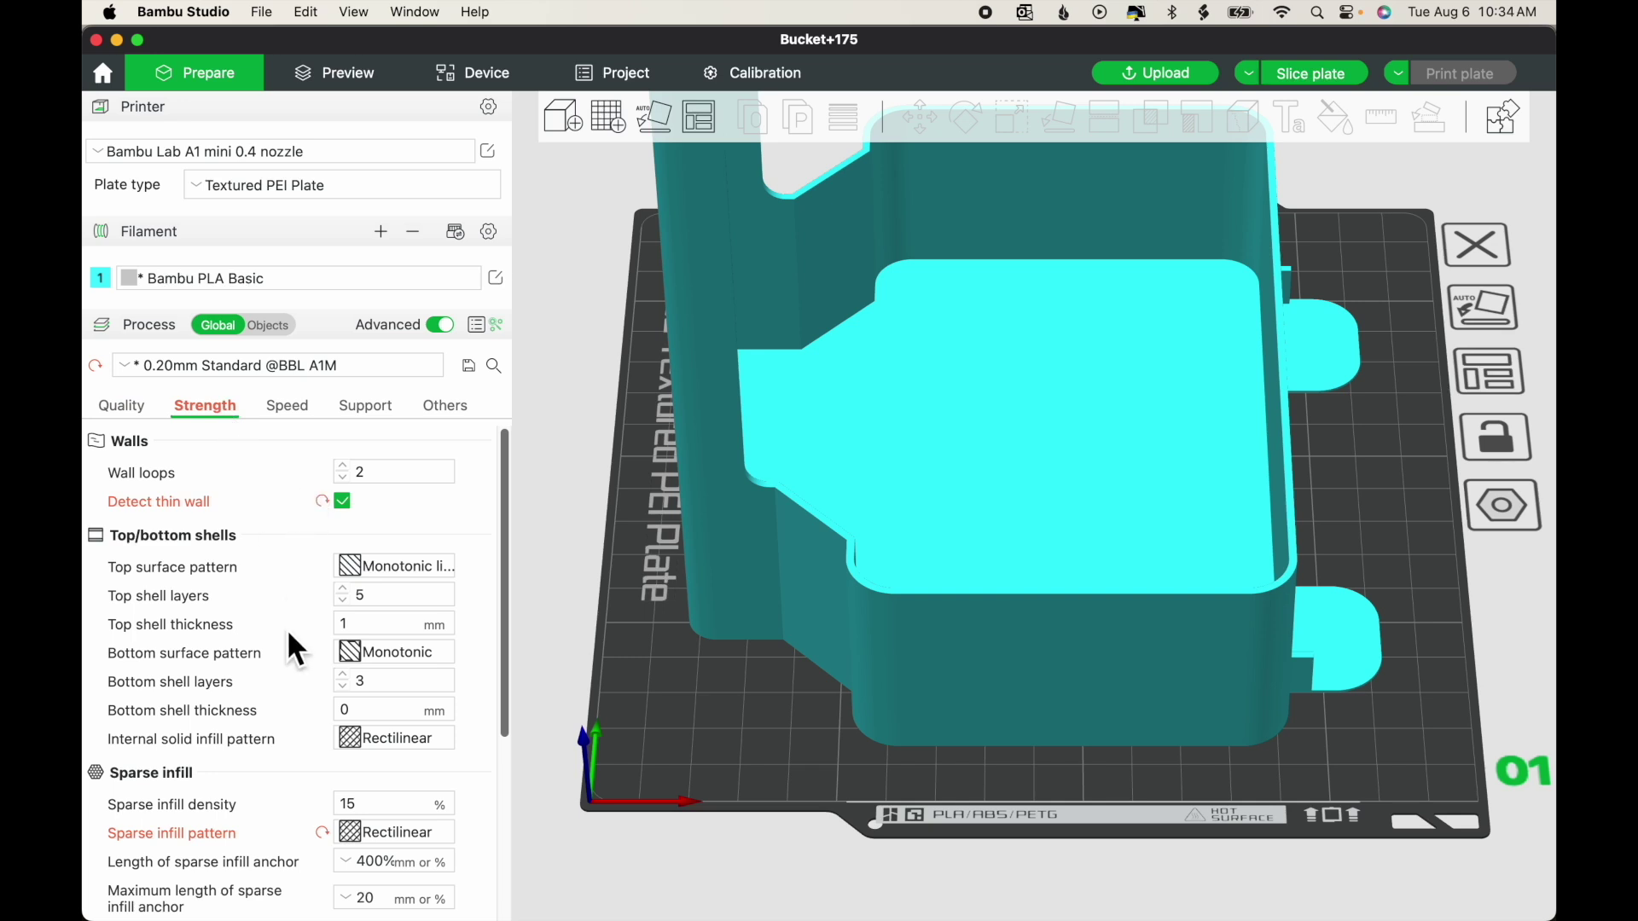
left_click(128, 407)
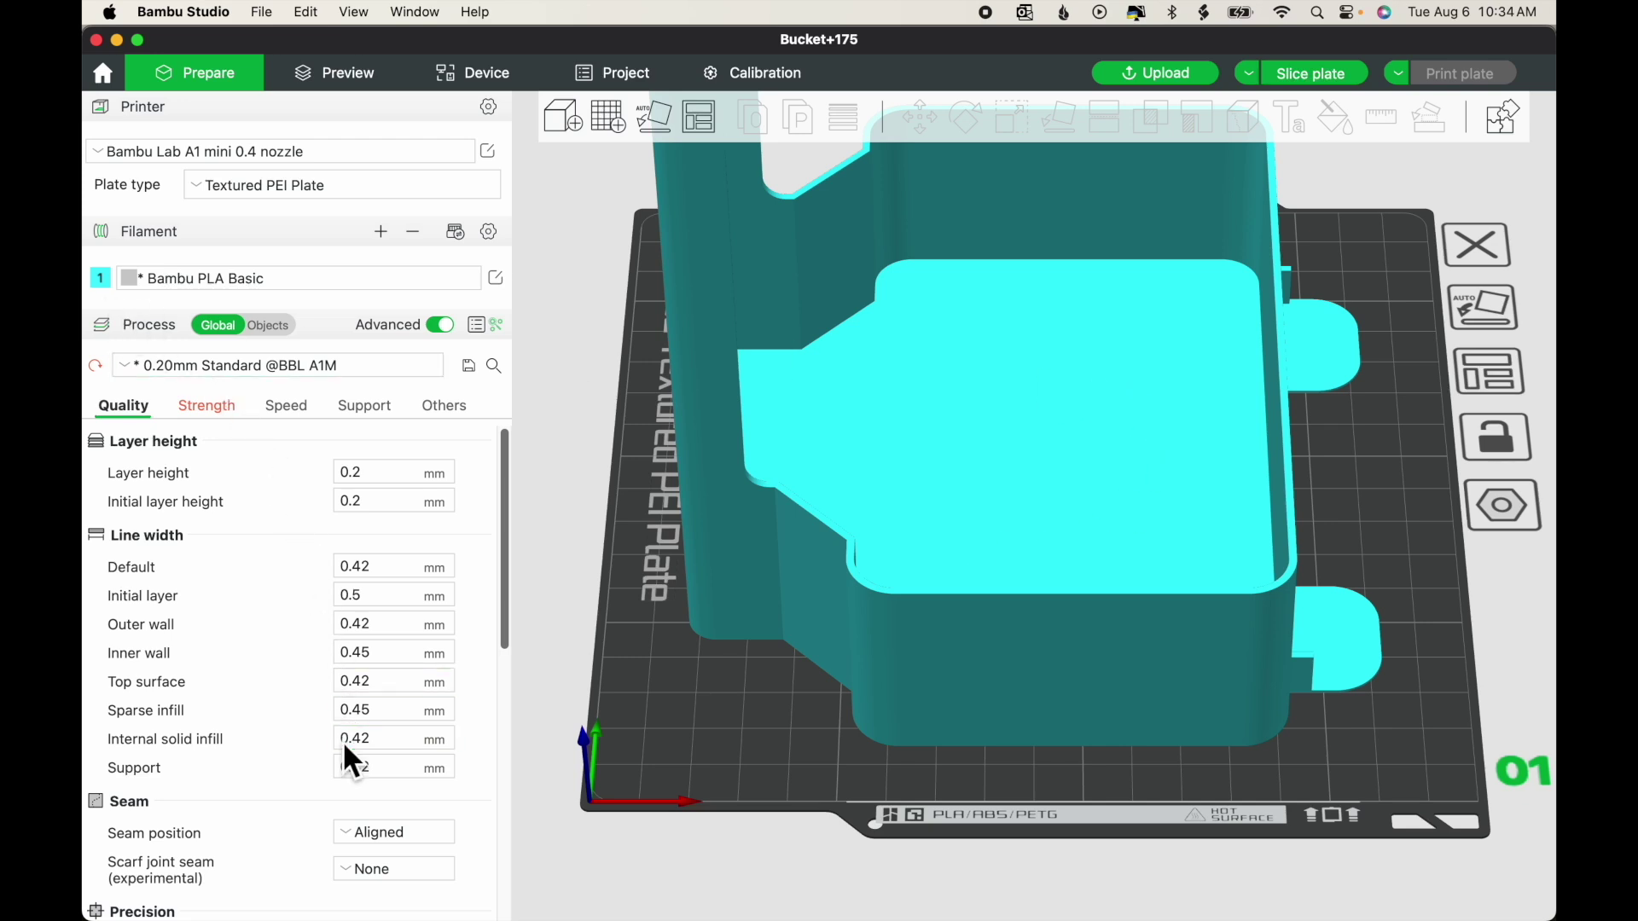
key("super+q")
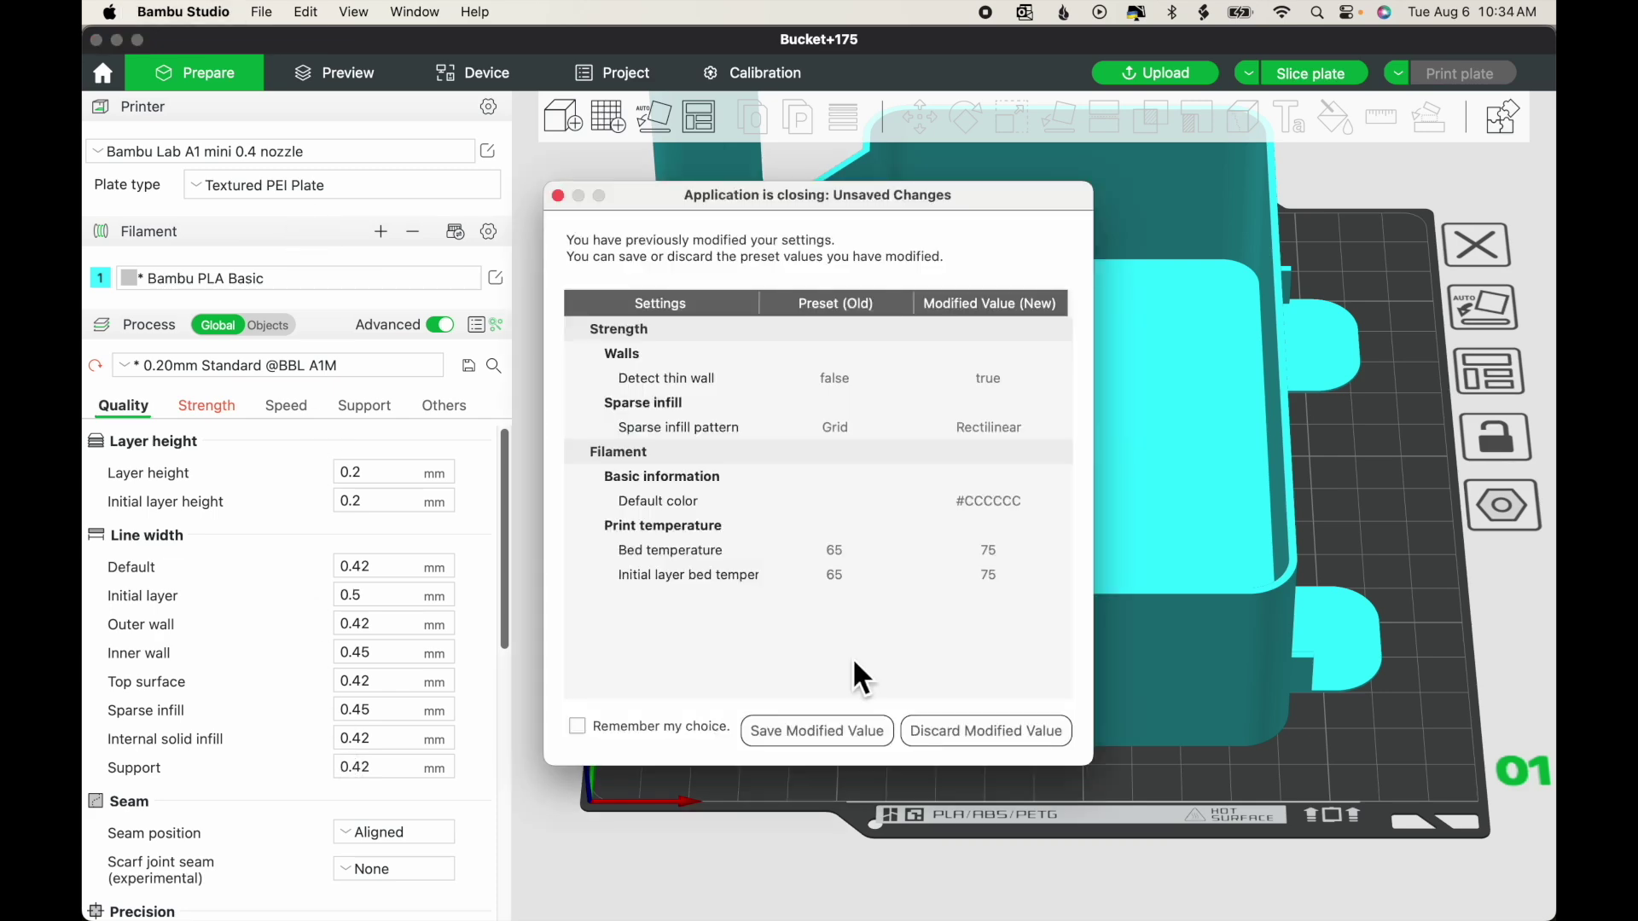
left_click(961, 734)
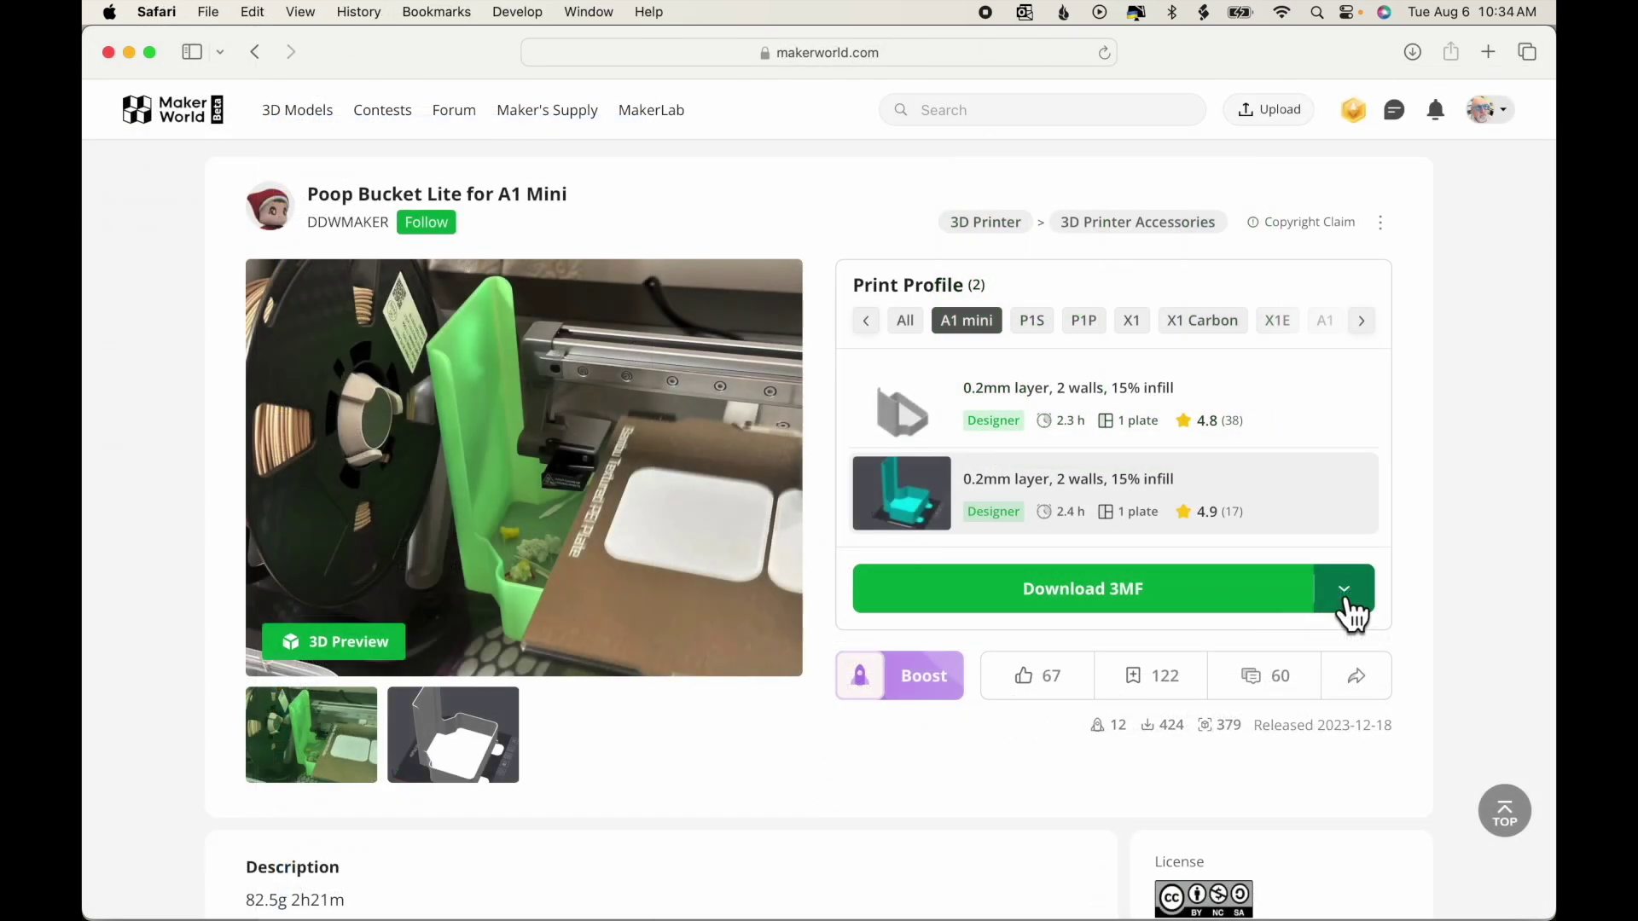
View and dismiss MakerWorld's explanation about getting STL models
left_click(1346, 597)
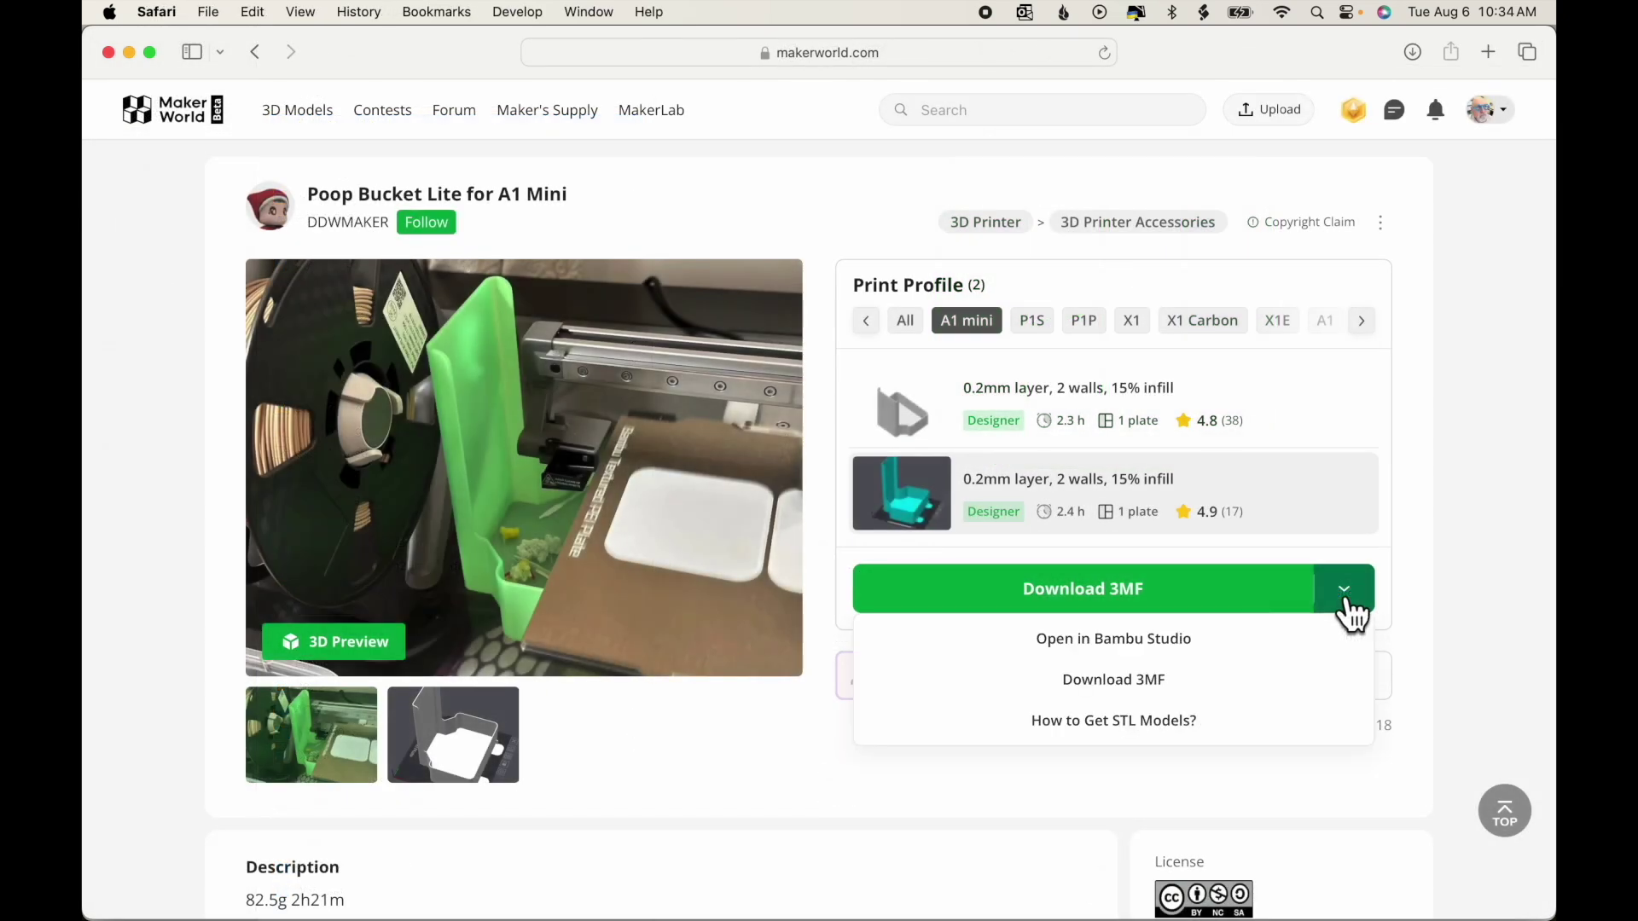
left_click(1180, 735)
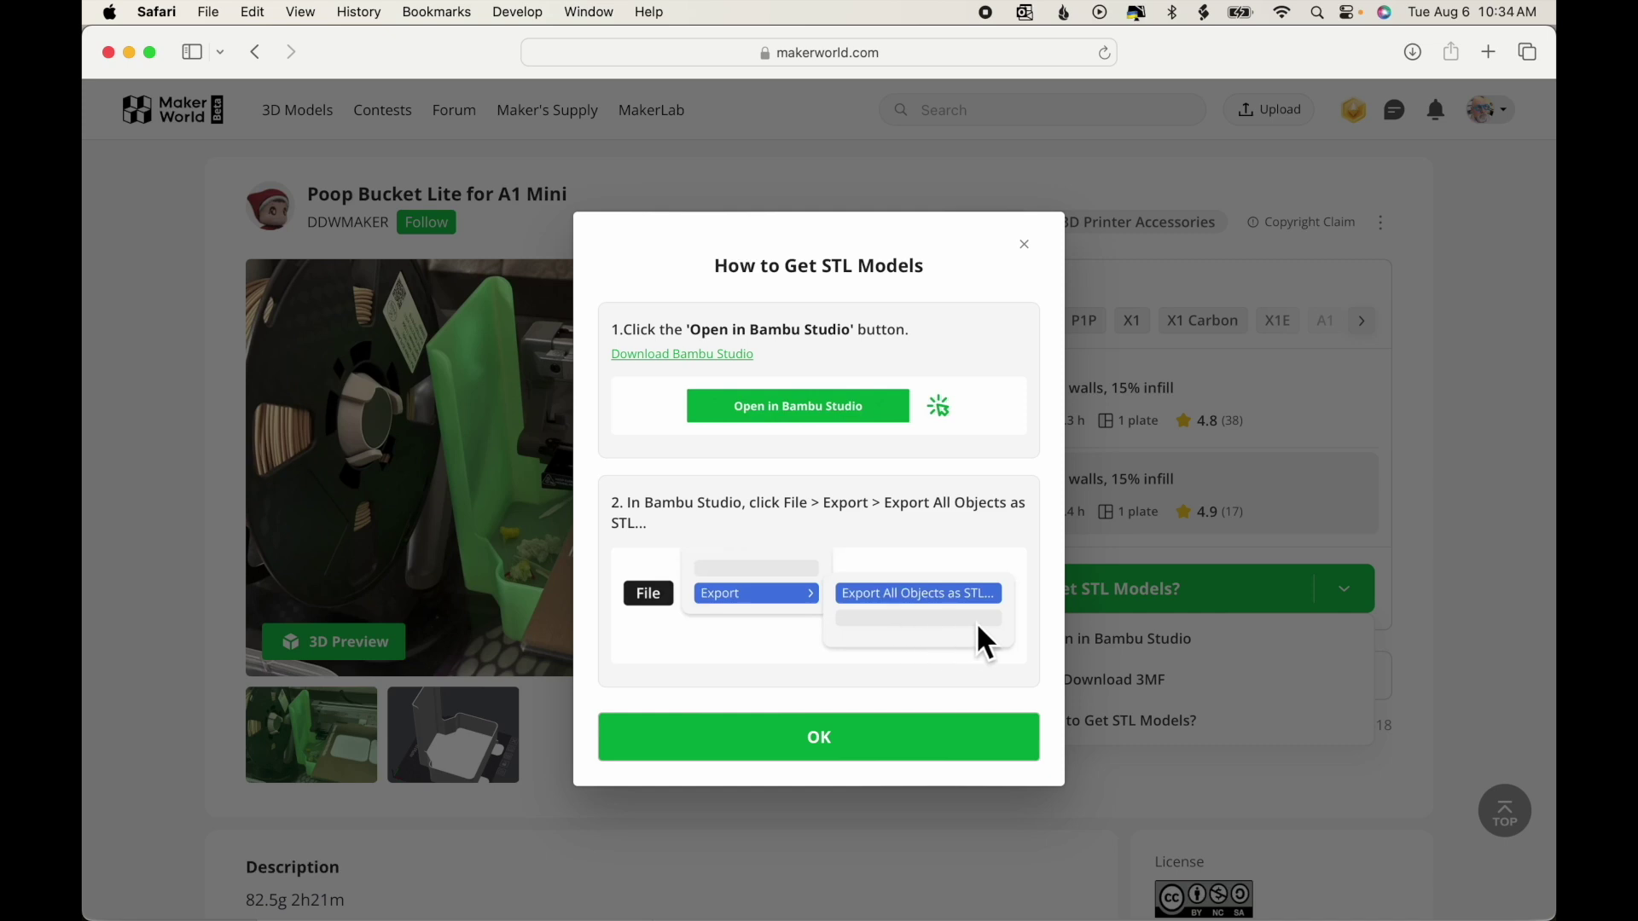
left_click(969, 747)
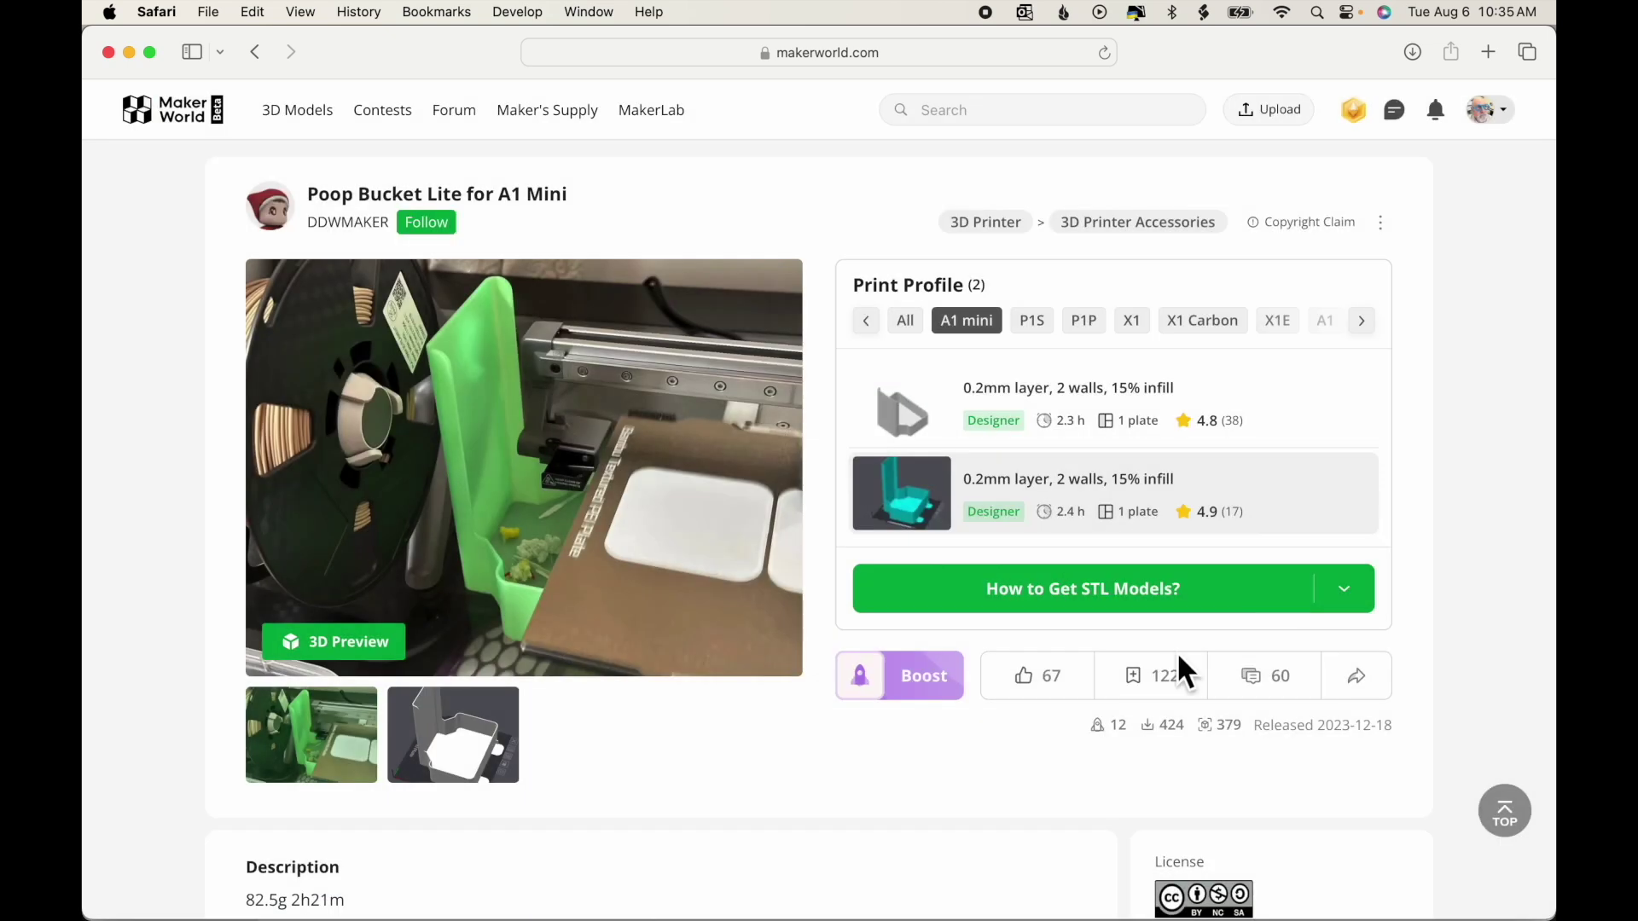
Open the A1 mini profile in Bambu Studio, confirming the import and allowing Safari to launch it
left_click(1346, 598)
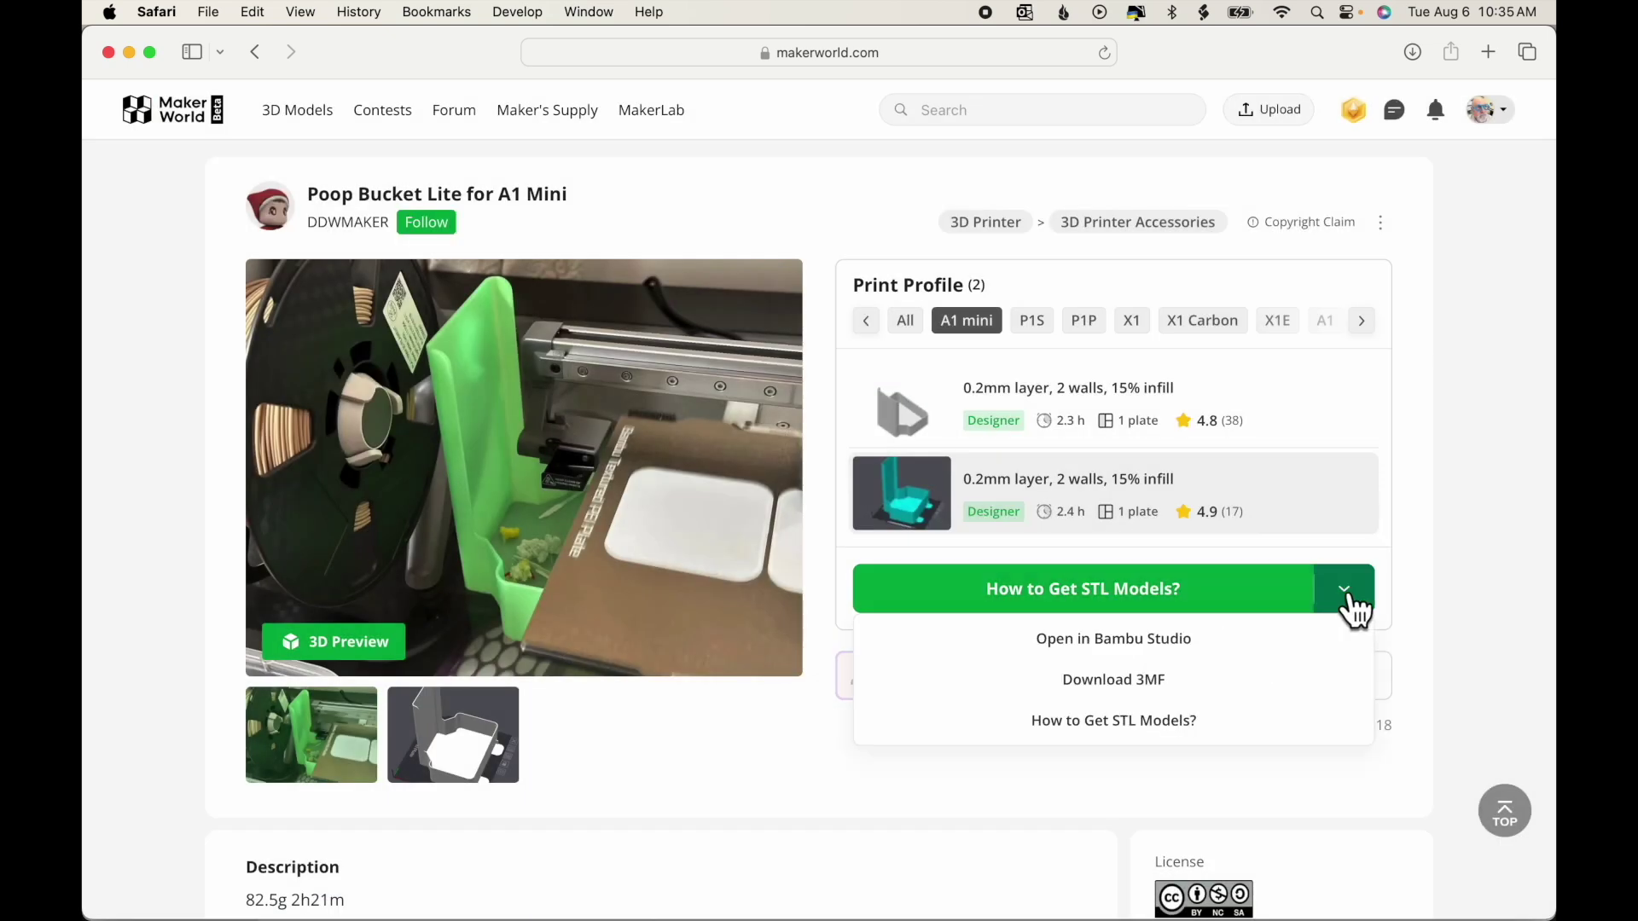
left_click(1173, 644)
left_click(962, 535)
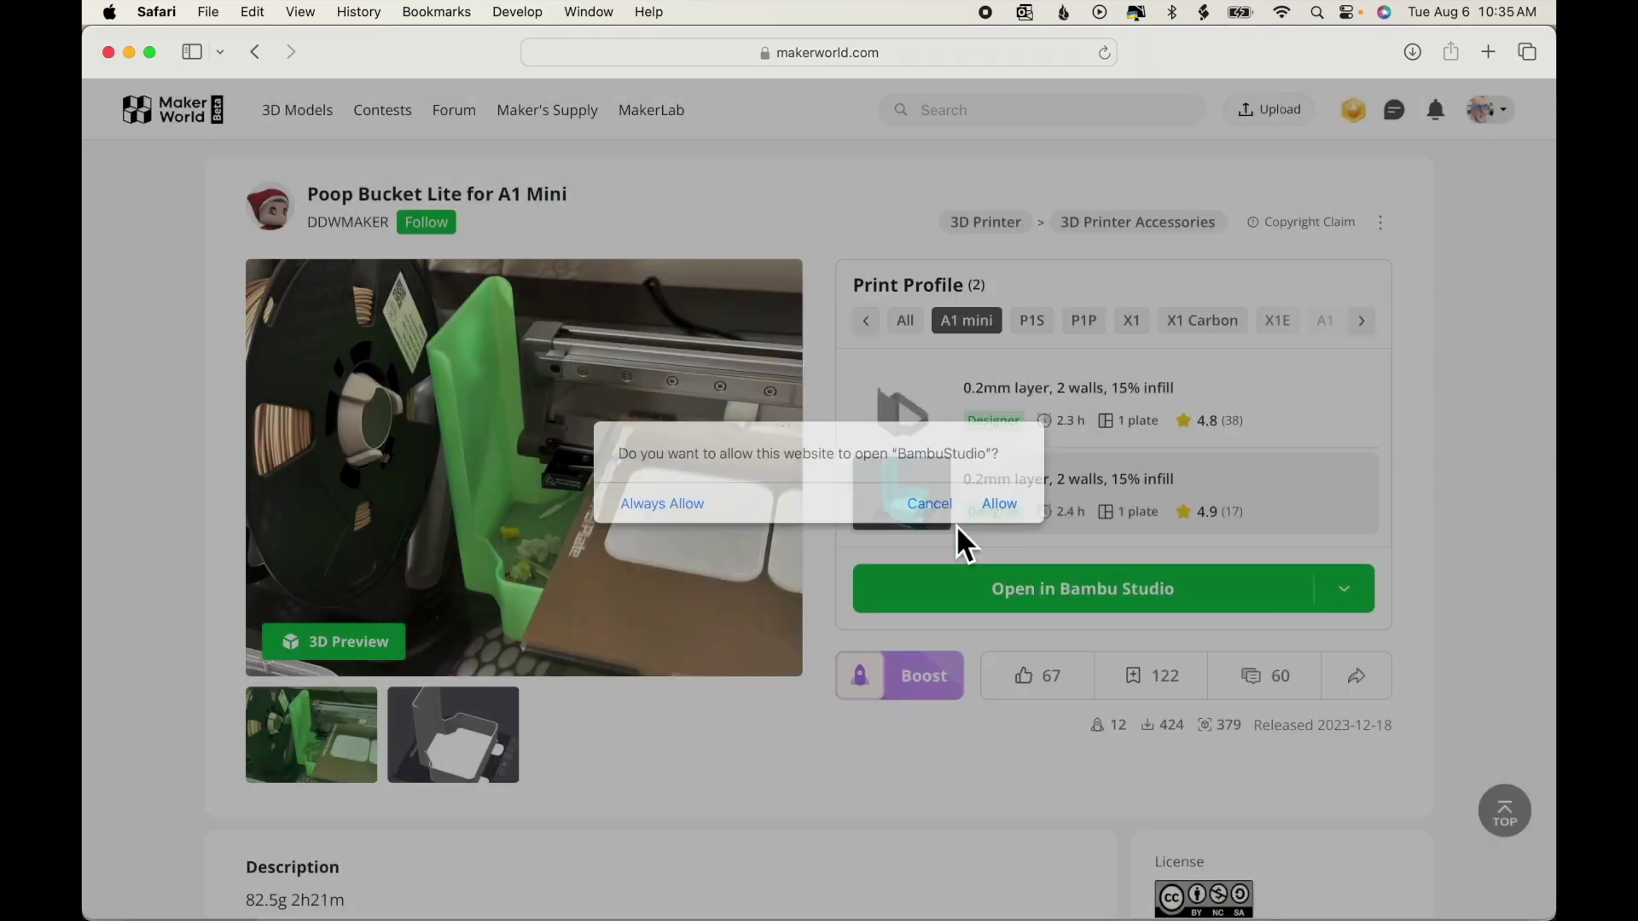
left_click(995, 507)
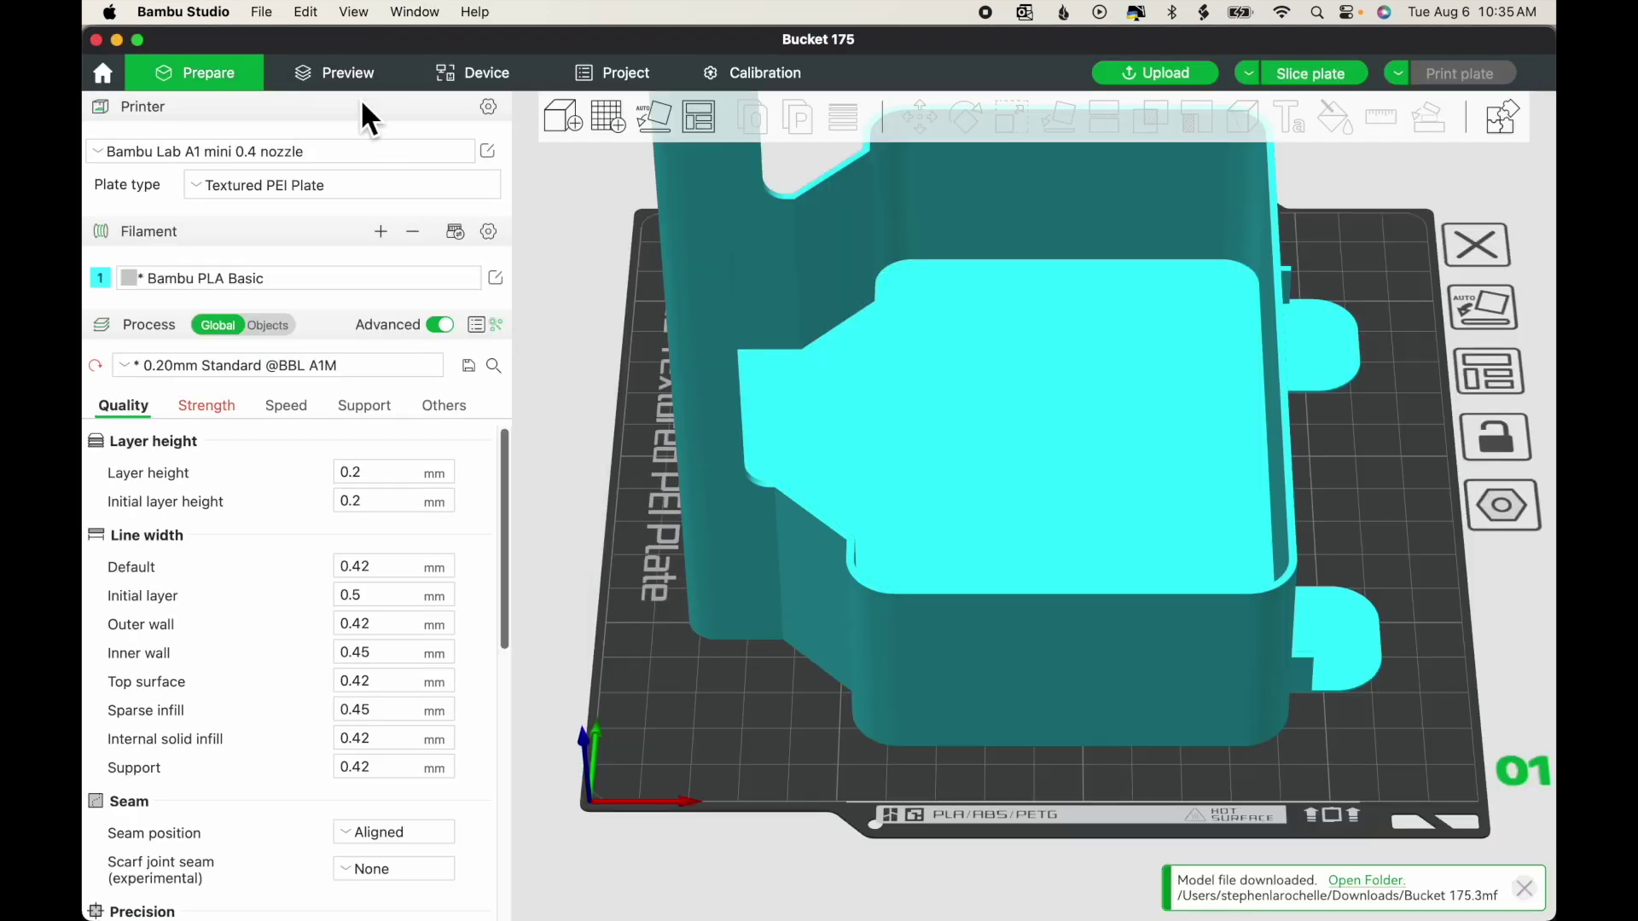
Export all objects as STLs, saving Bucket 175.step.stl into the Downloads folder
left_click(267, 16)
mouse_move(310, 213)
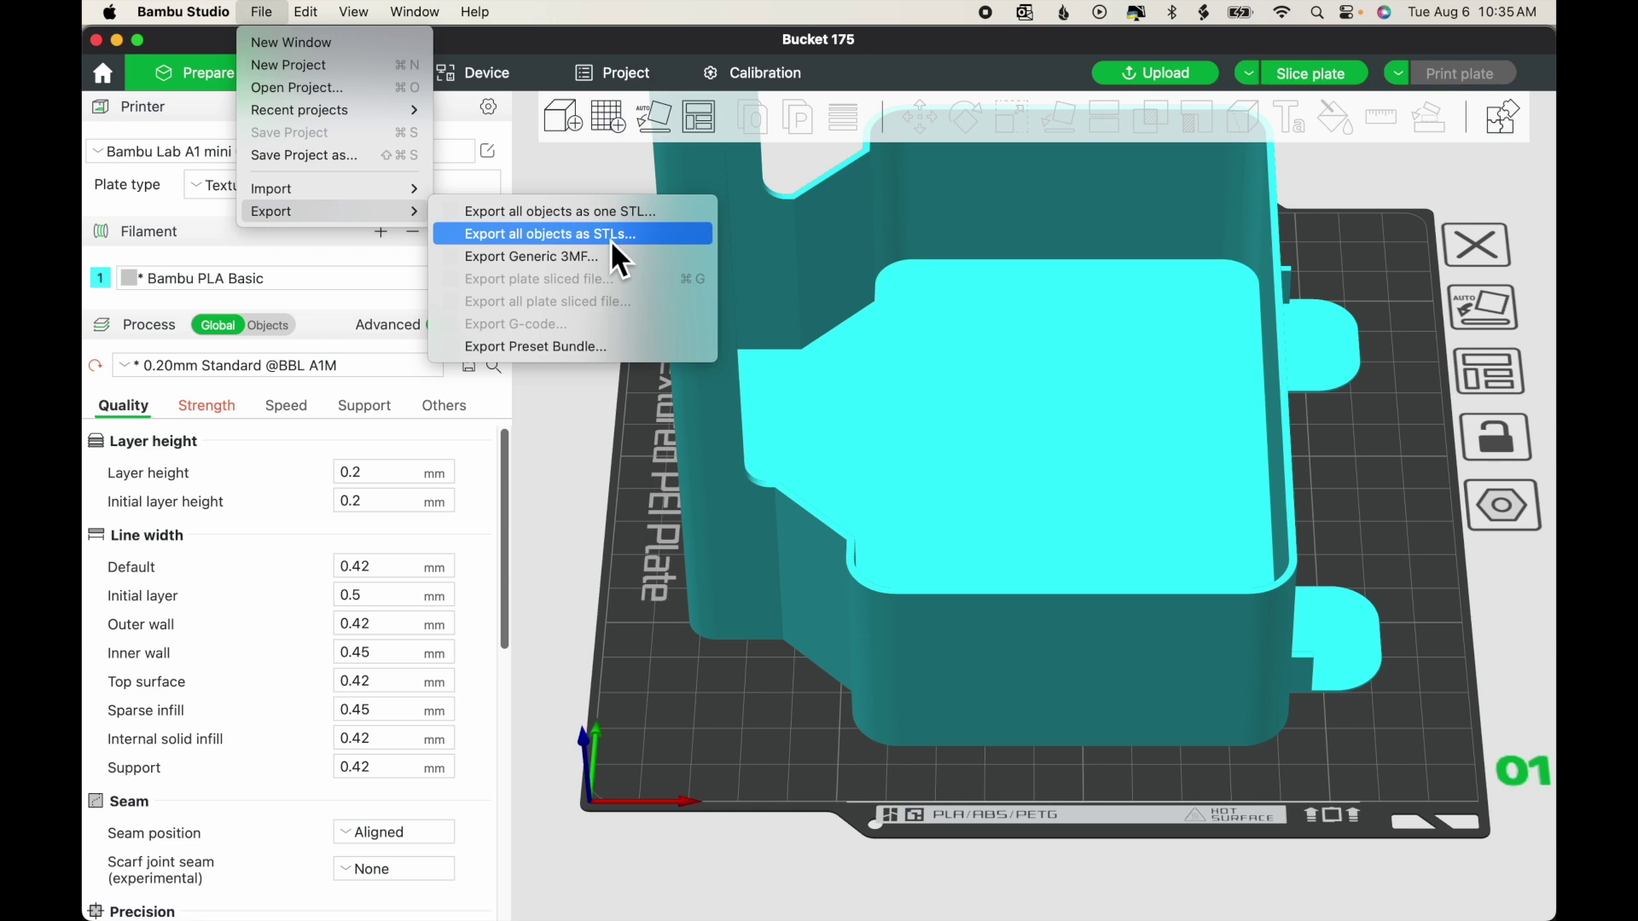
left_click(612, 243)
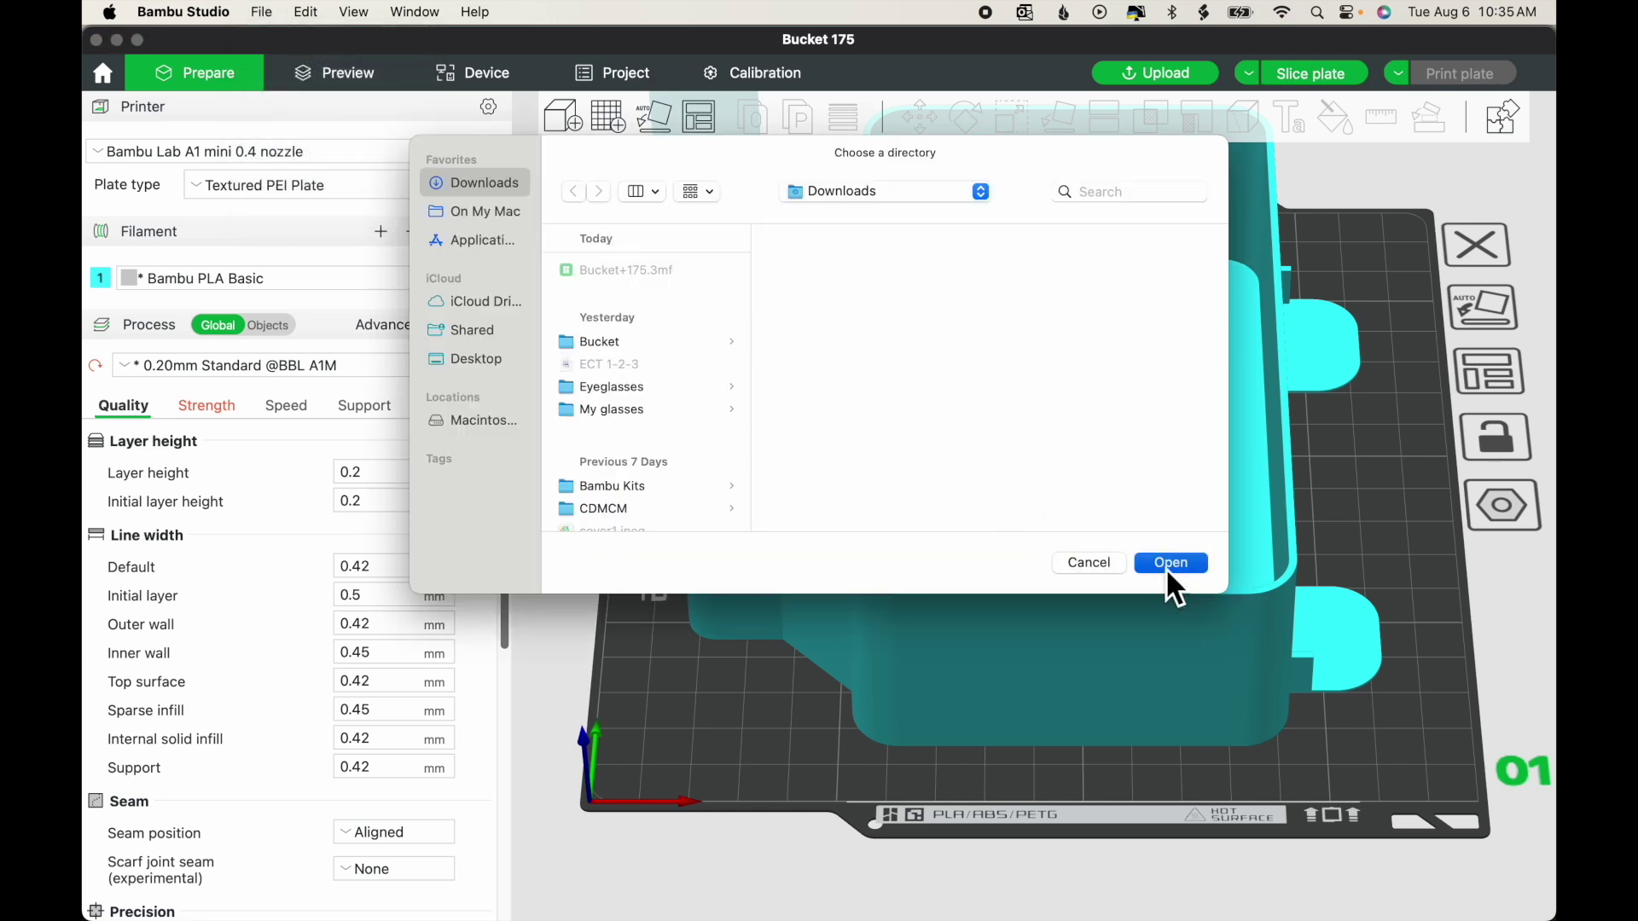
left_click(1170, 563)
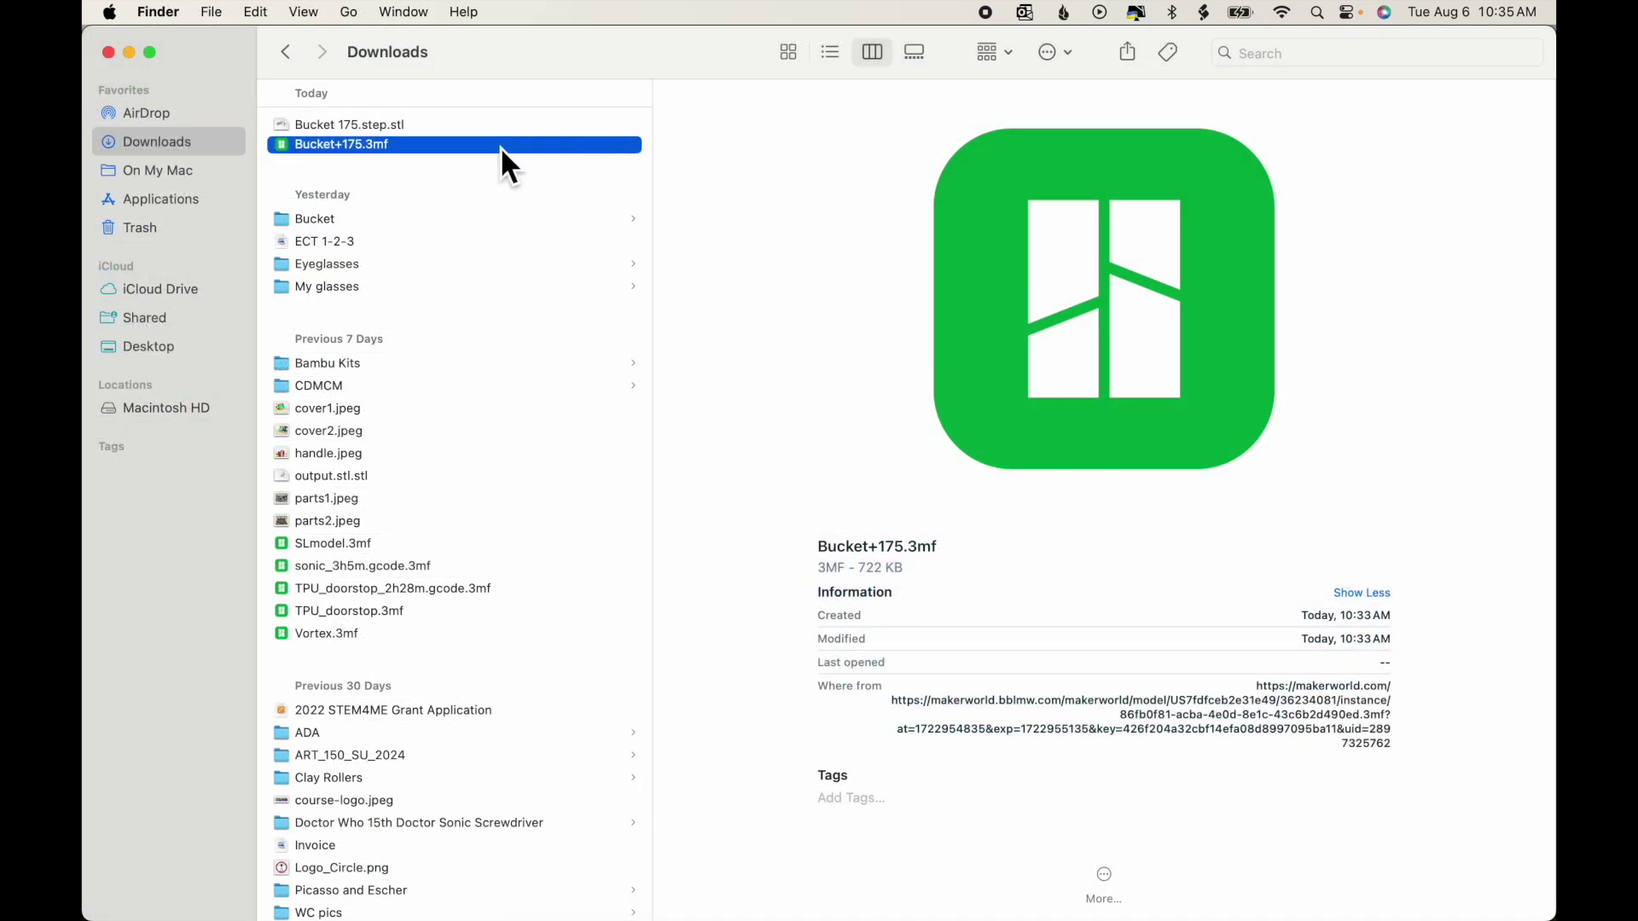
Preview Bucket 175.step.stl in Finder's Downloads and rotate it to inspect the model
left_click(401, 125)
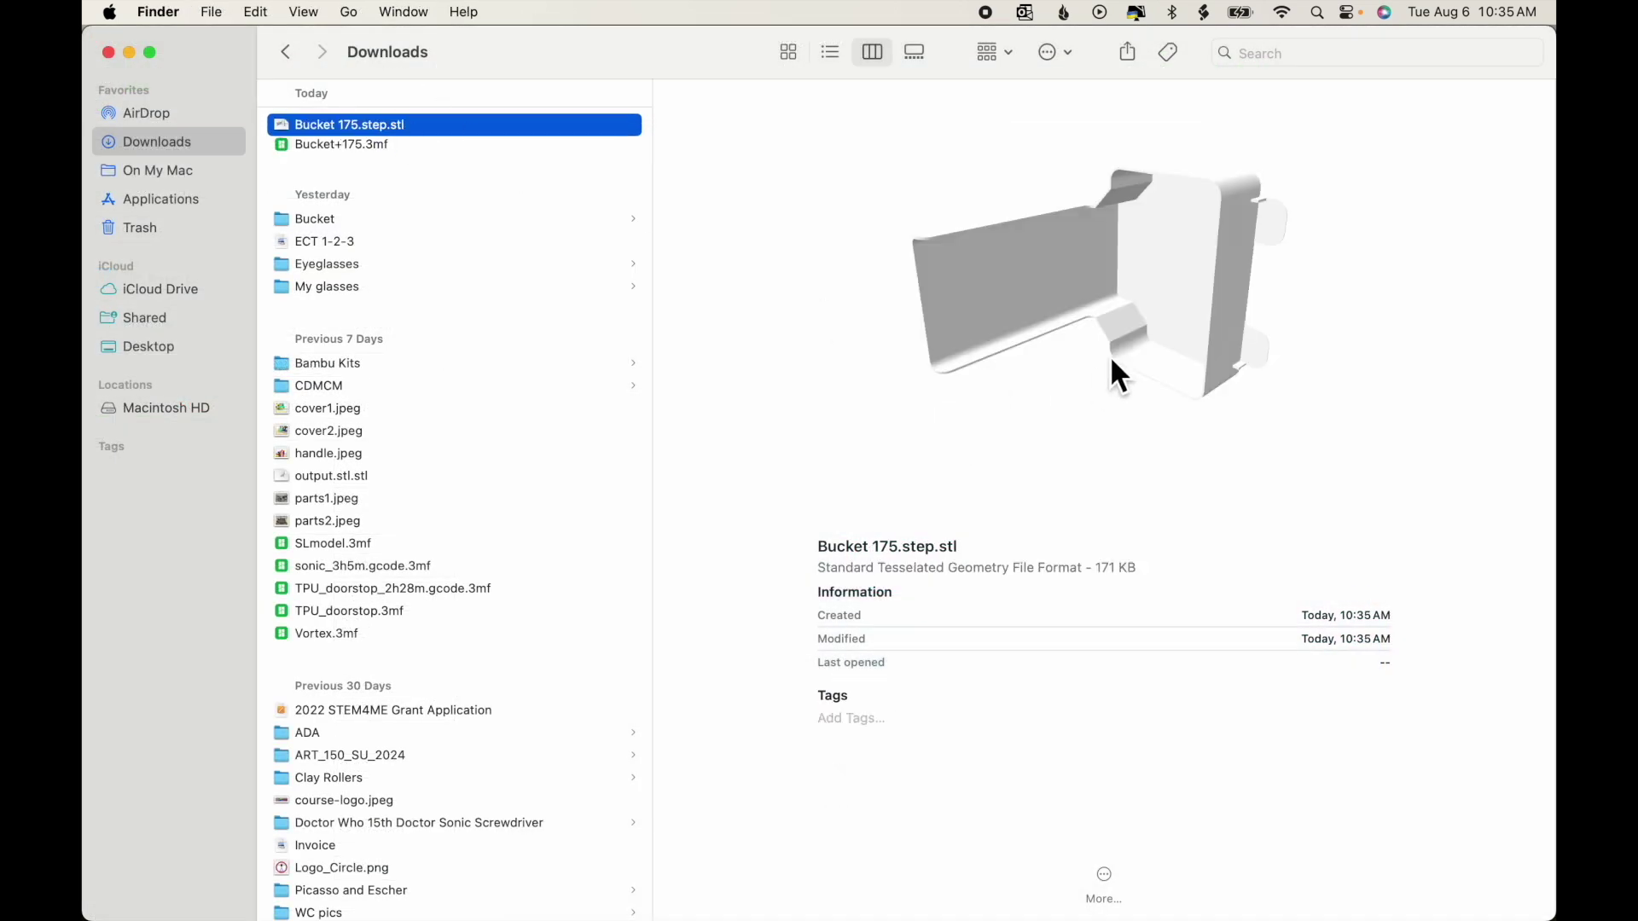
left_click_drag(1109, 355, 1062, 418)
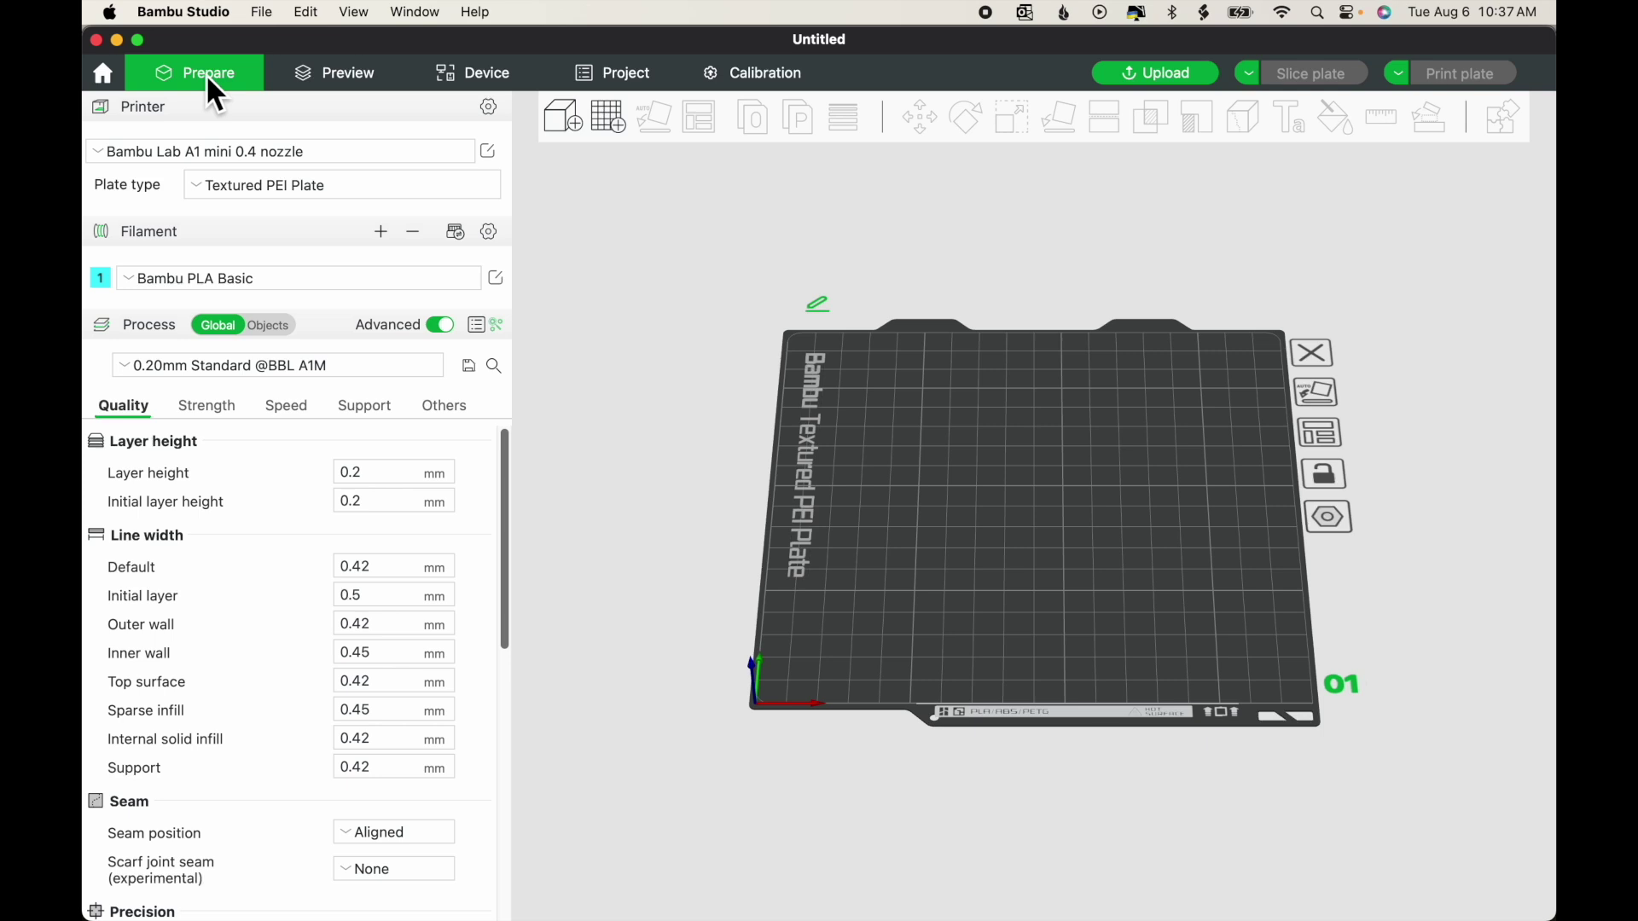
Import Bucket 175.step.stl from Downloads onto the A1 mini plate as a 145 x 150 x 175 mm object
left_click(566, 130)
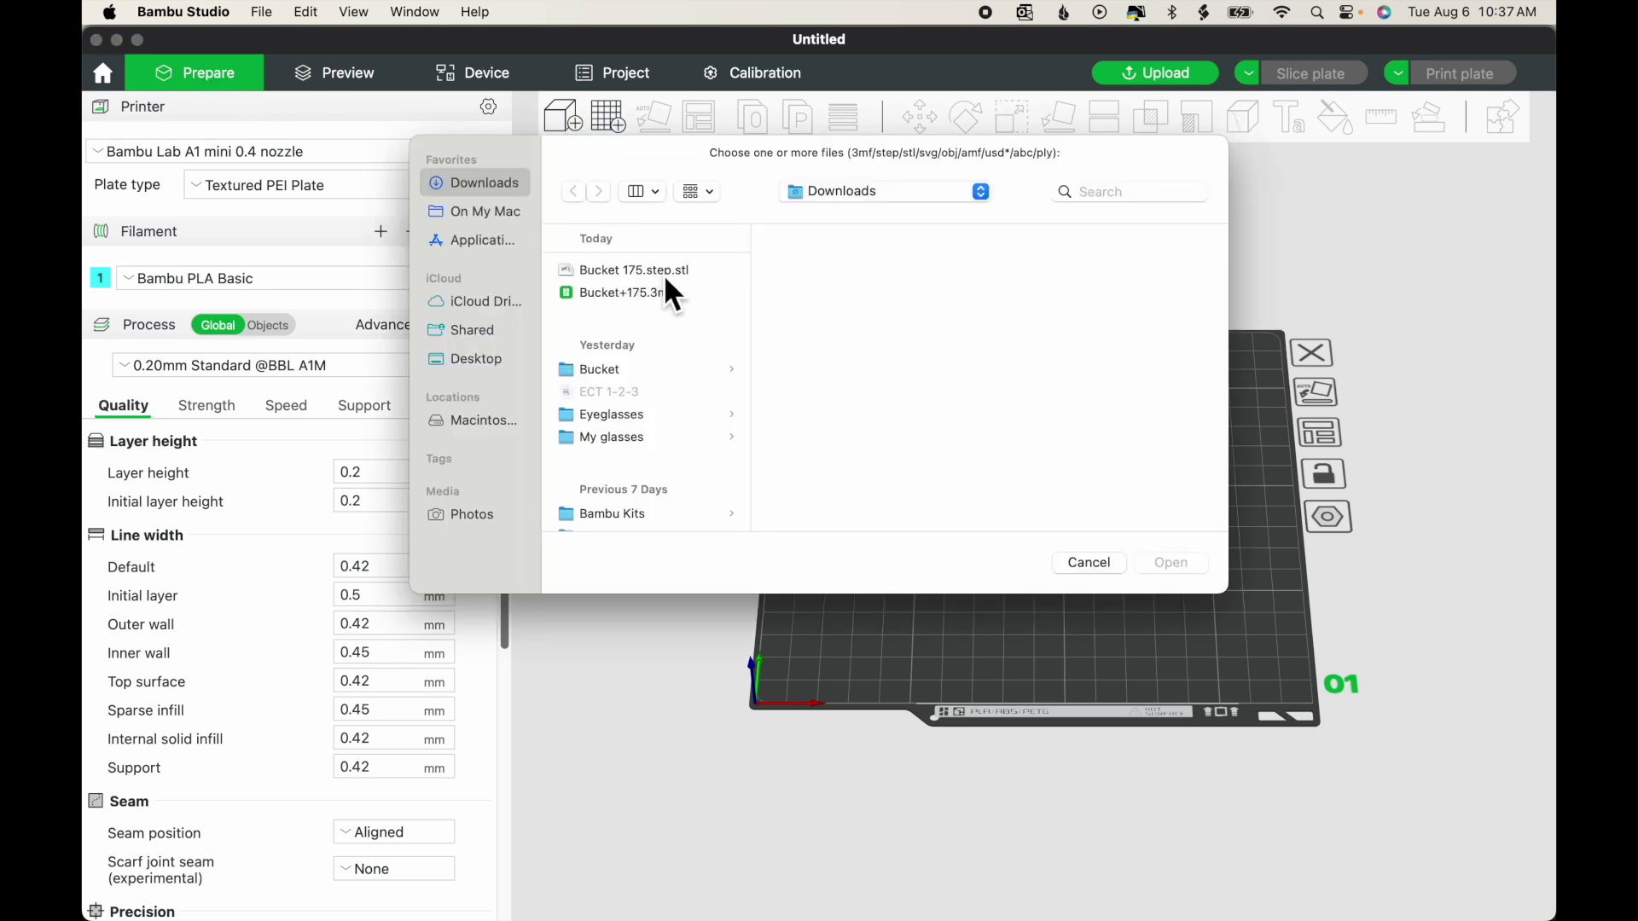
left_click(665, 272)
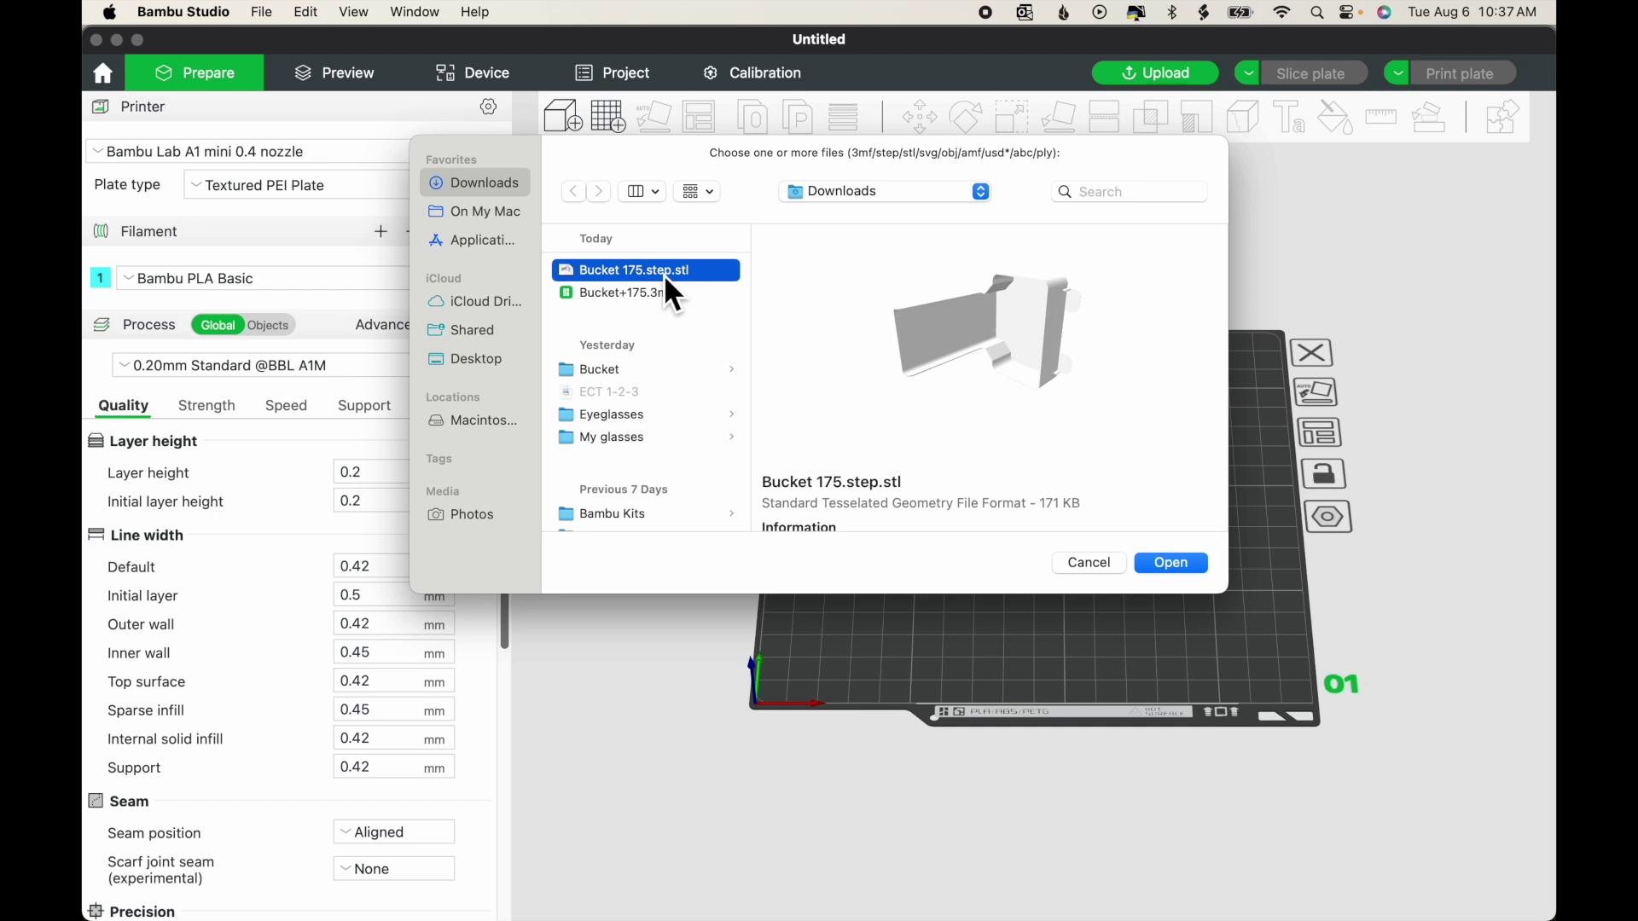
left_click(1177, 565)
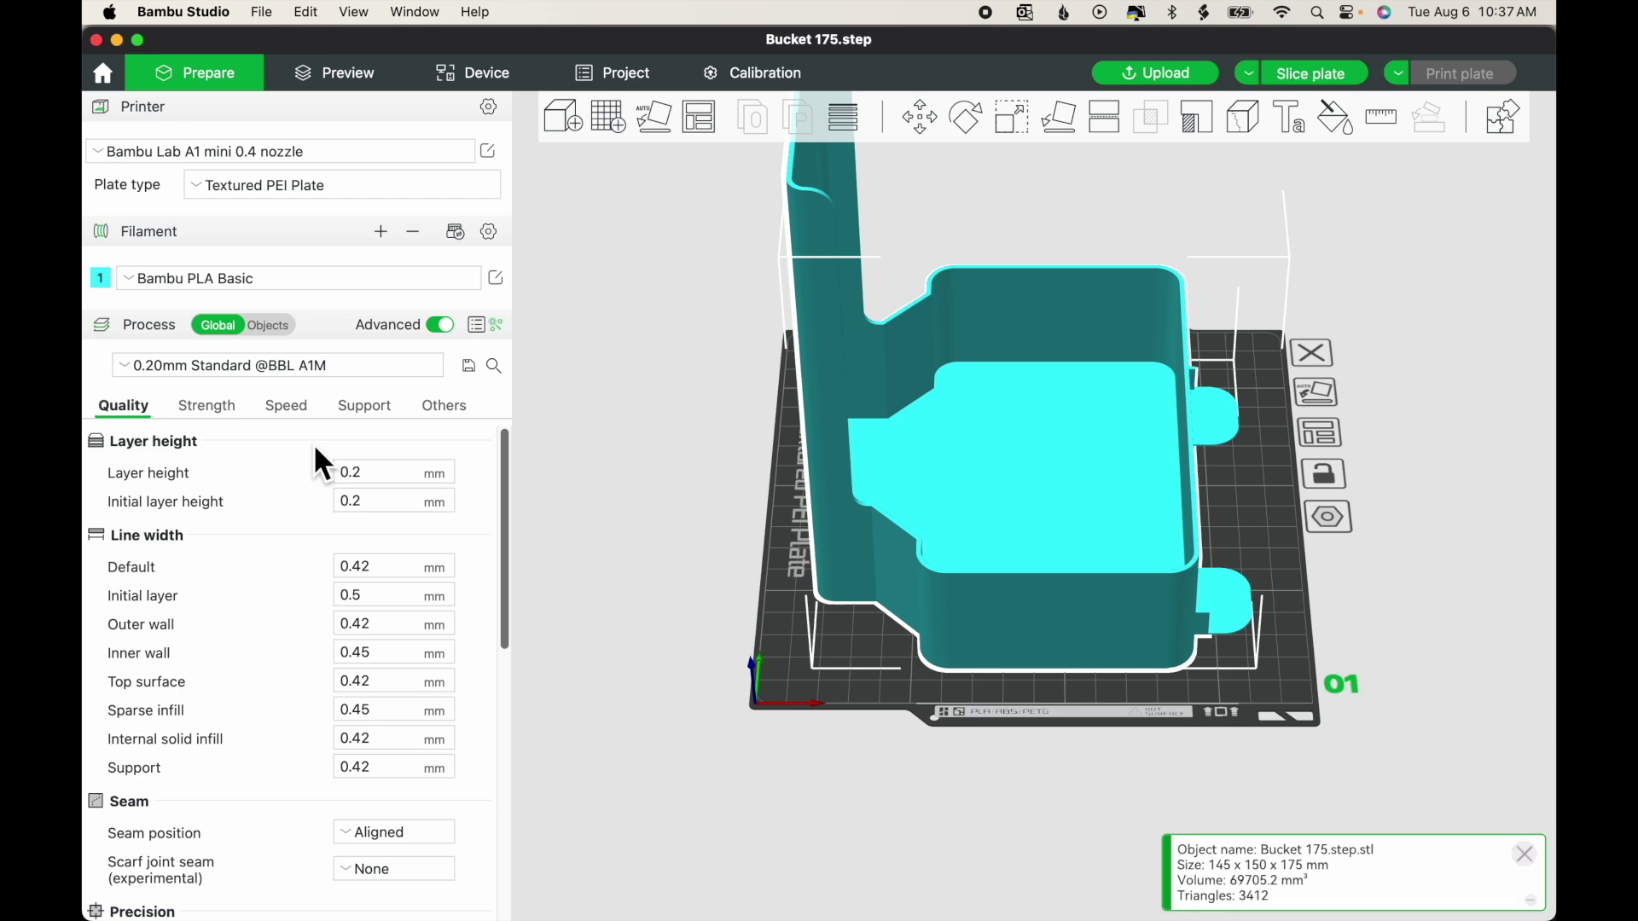
Slice the STL bucket to preview 84.67 g filament and 2h21m print time, then return to Prepare
left_click(369, 77)
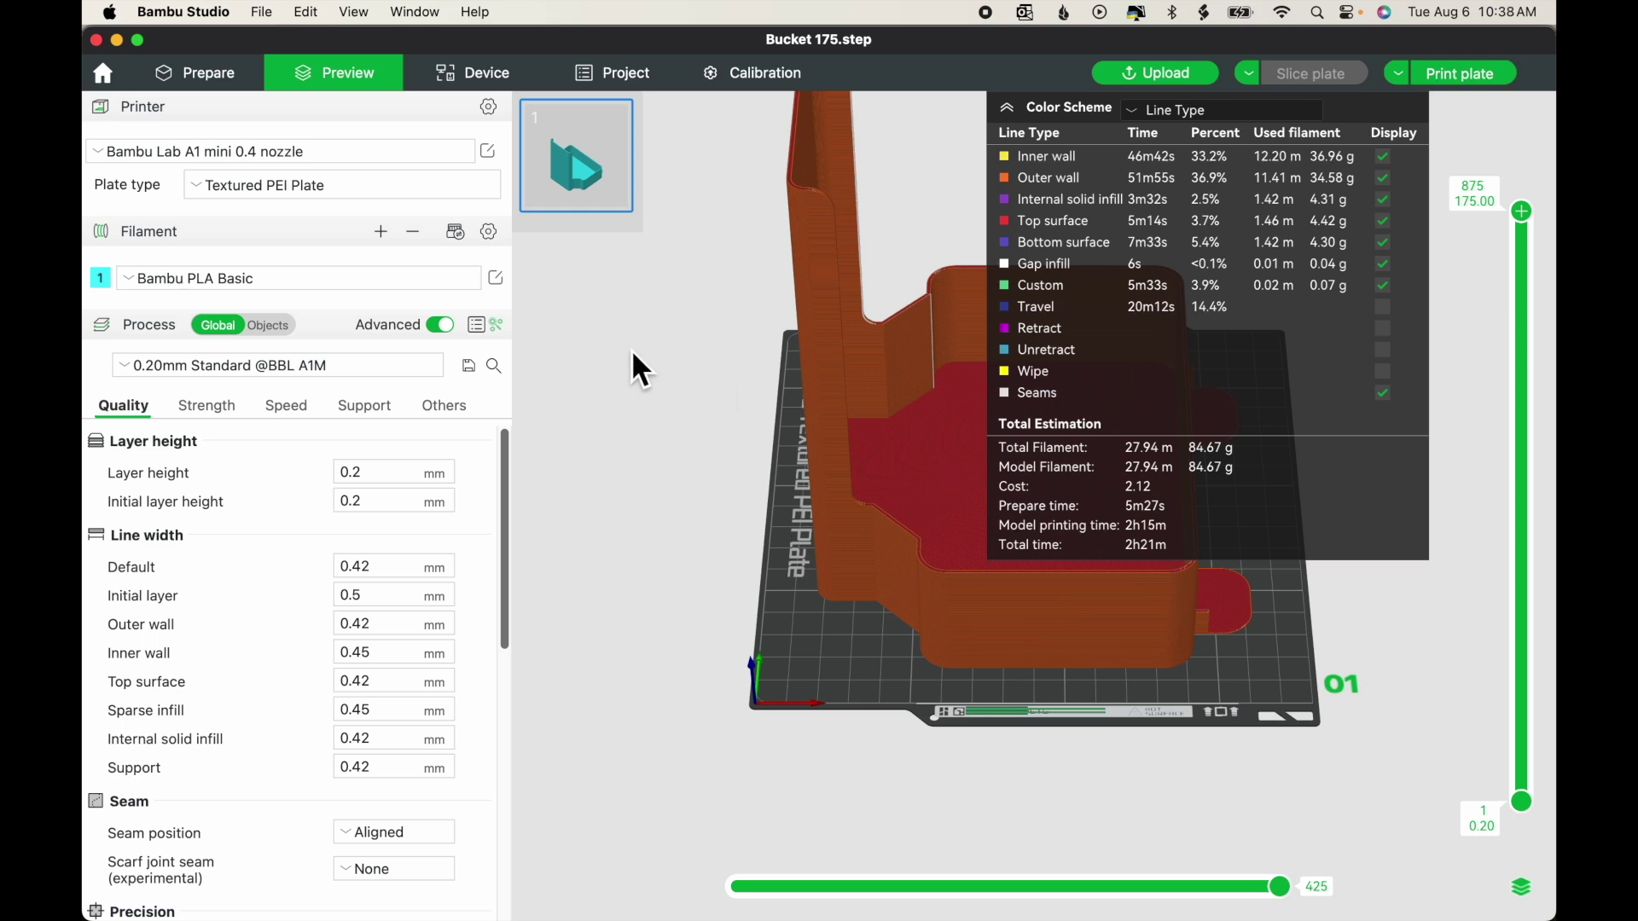
left_click(226, 78)
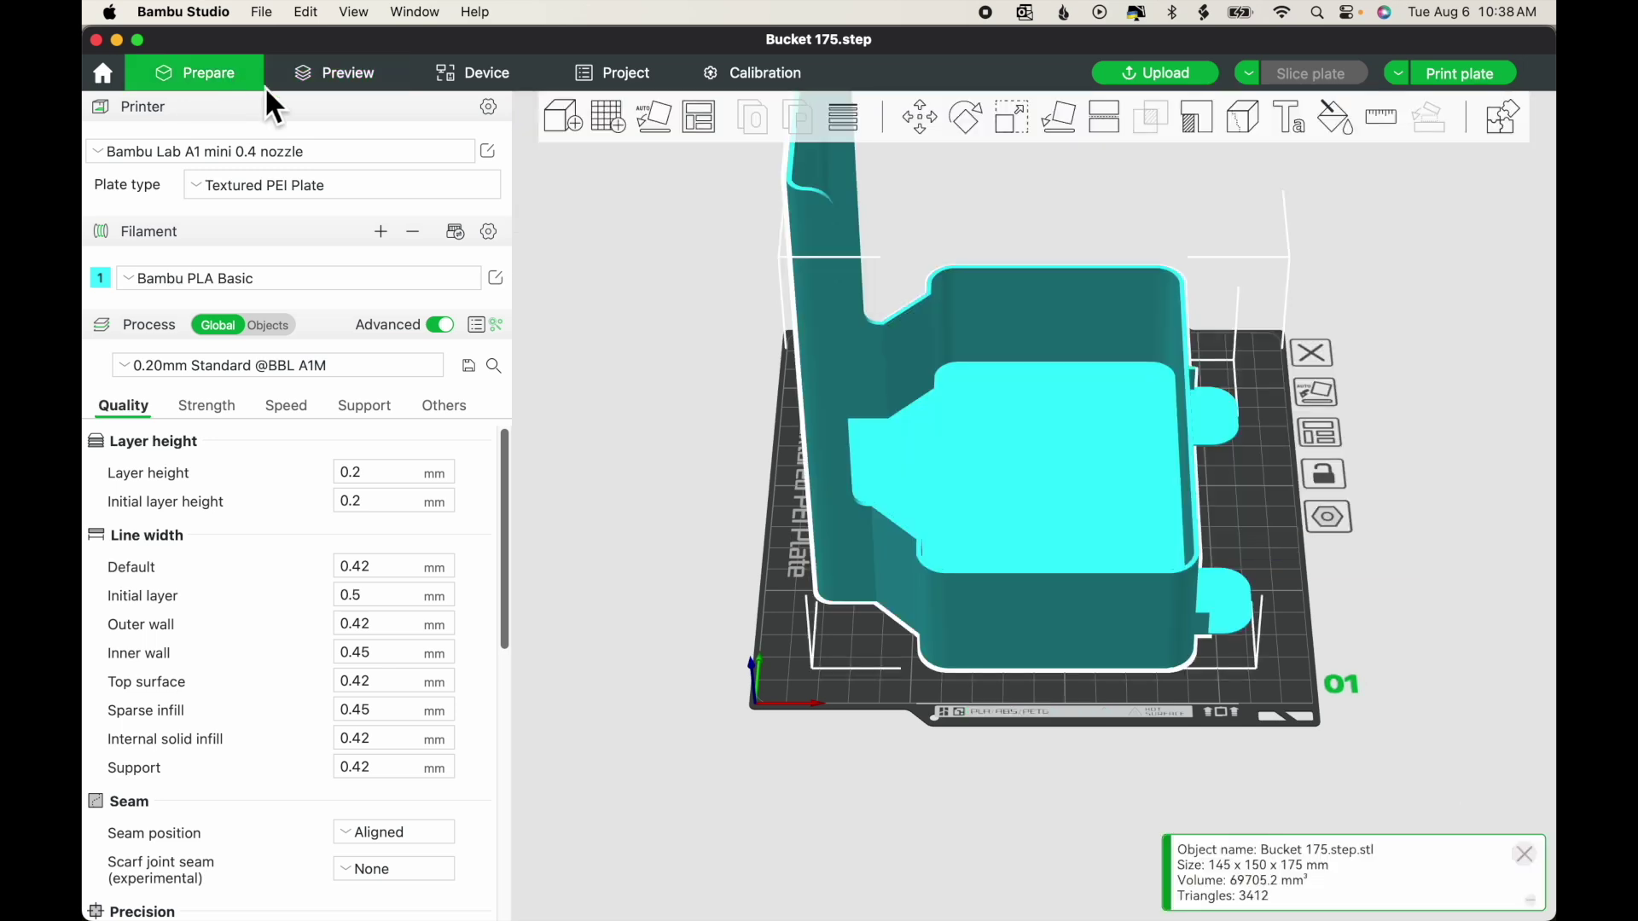
Delete the STL bucket and load the Bucket+175.3mf project from Downloads in its place
key("Delete")
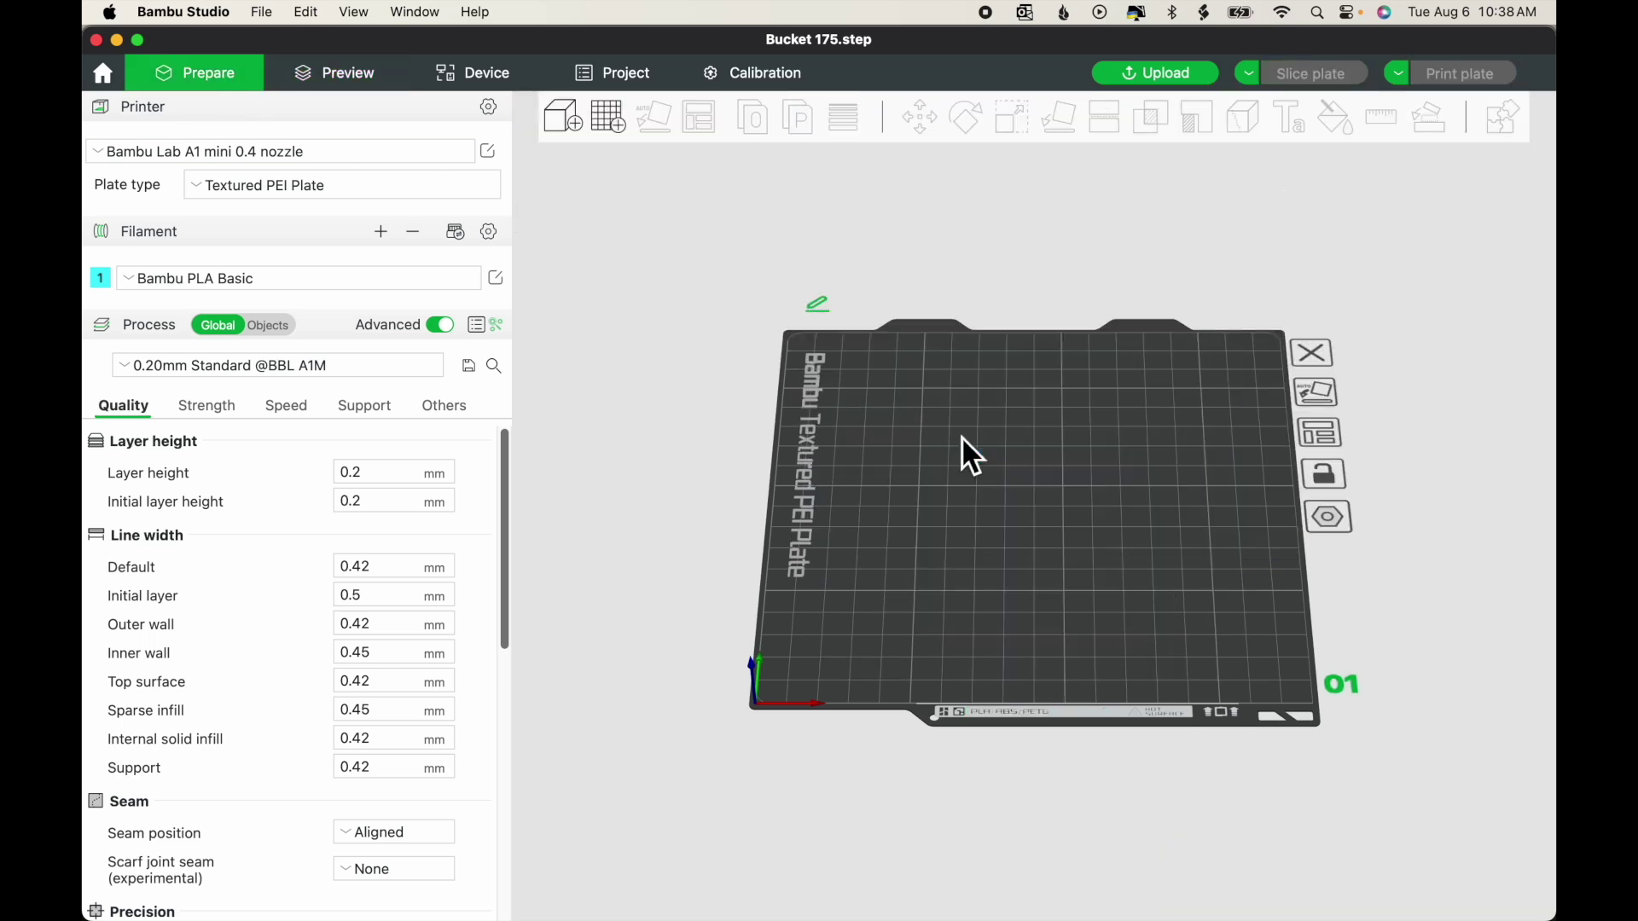
left_click(577, 126)
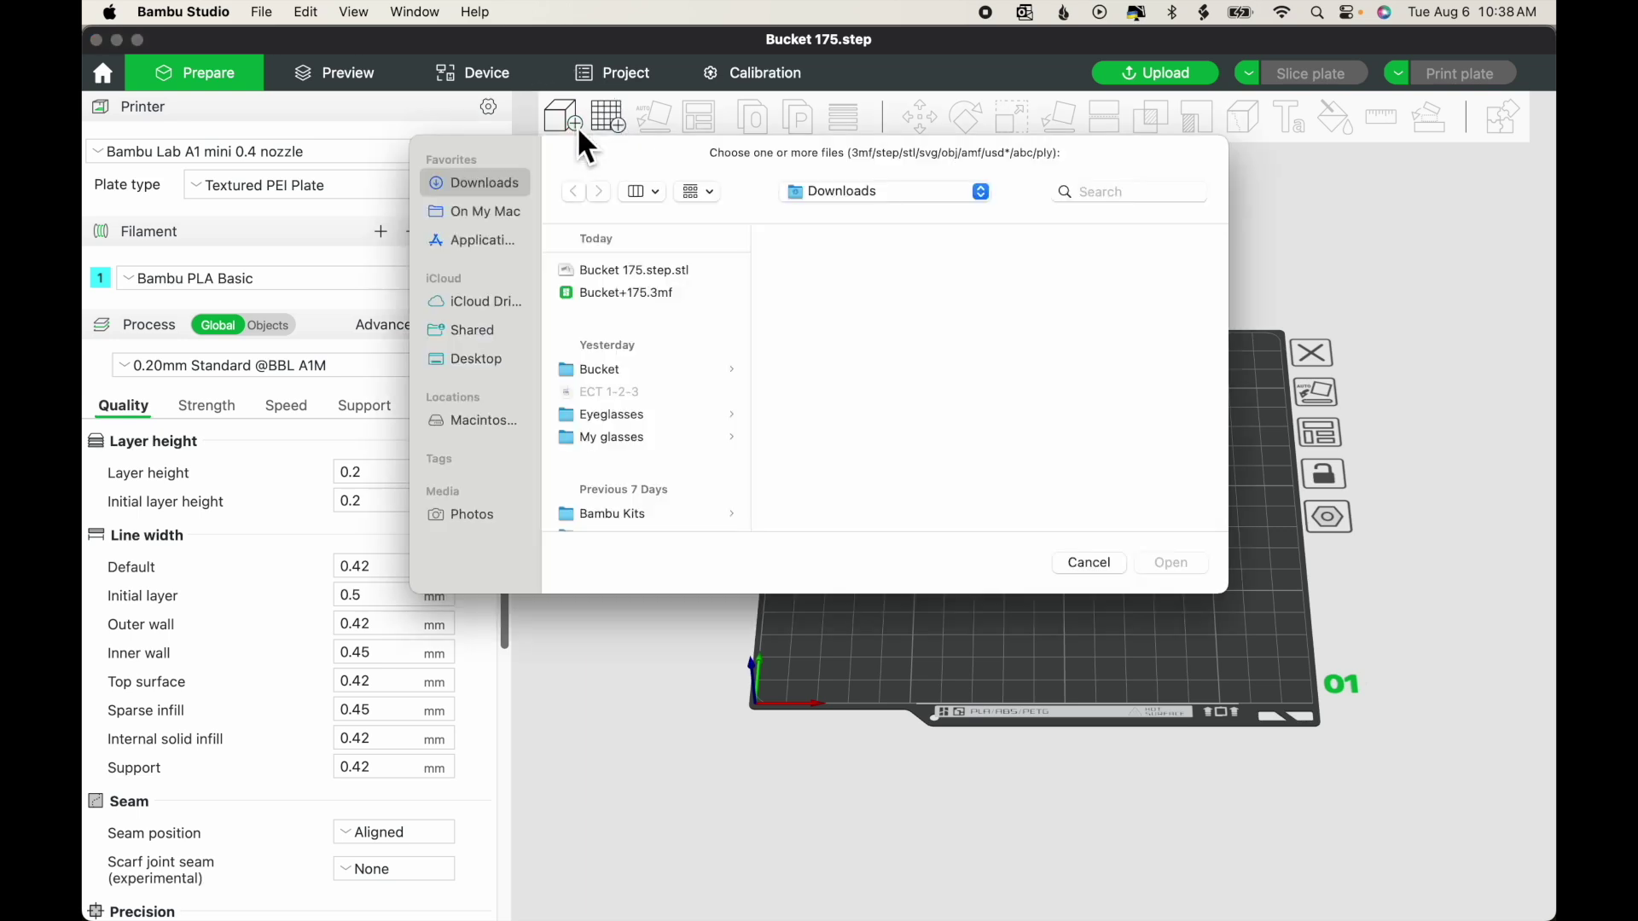
left_click(641, 293)
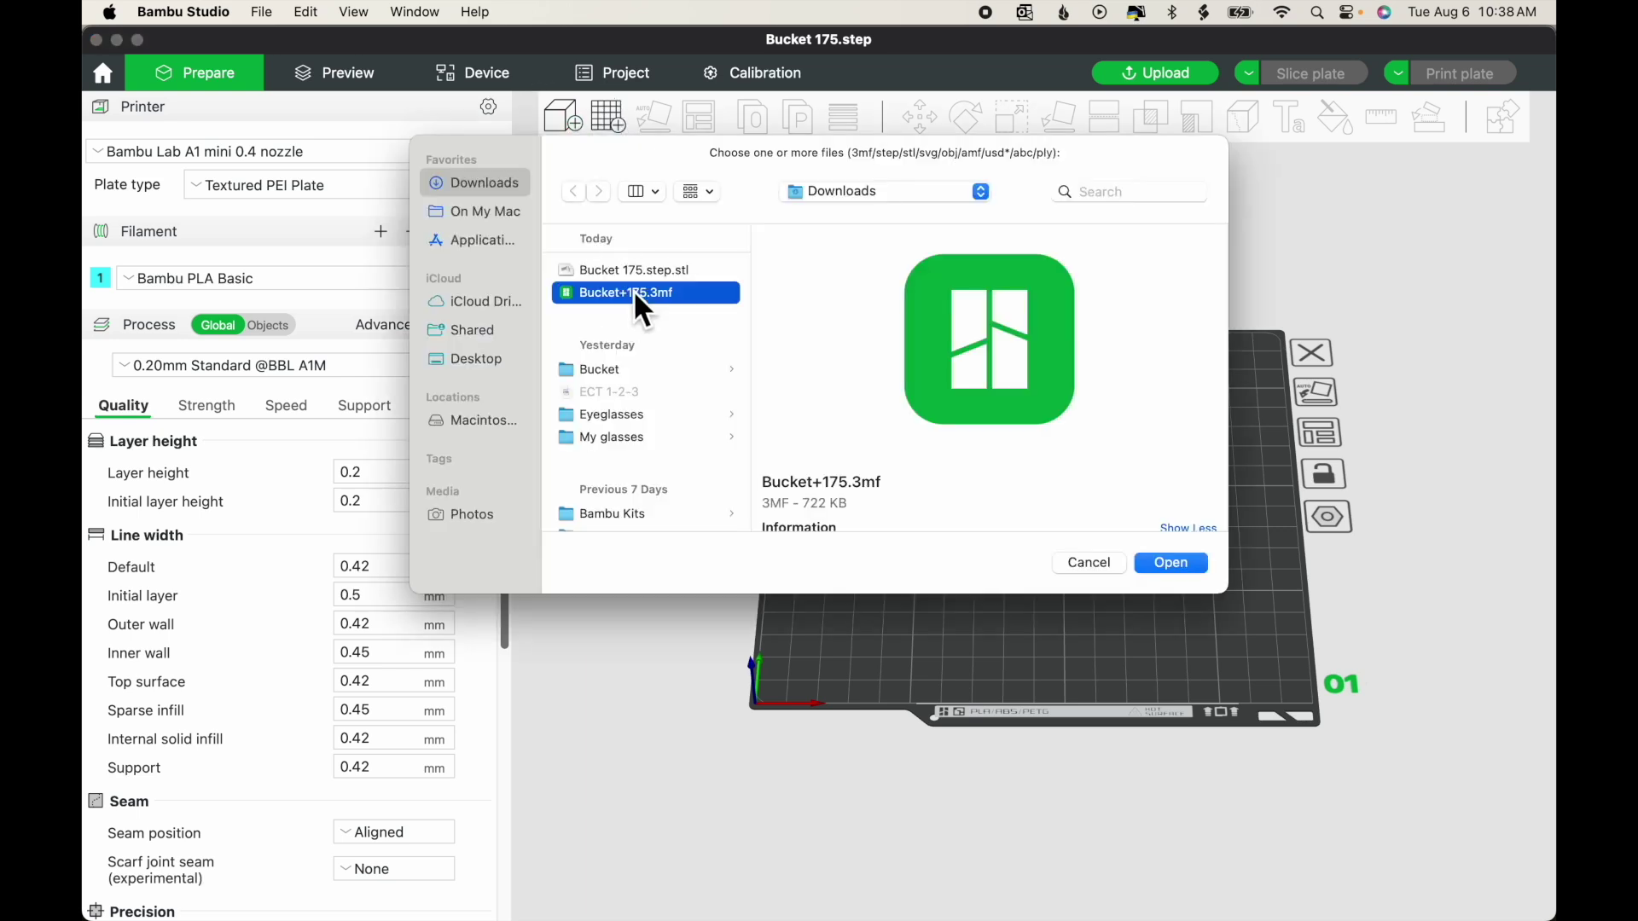
left_click(1174, 566)
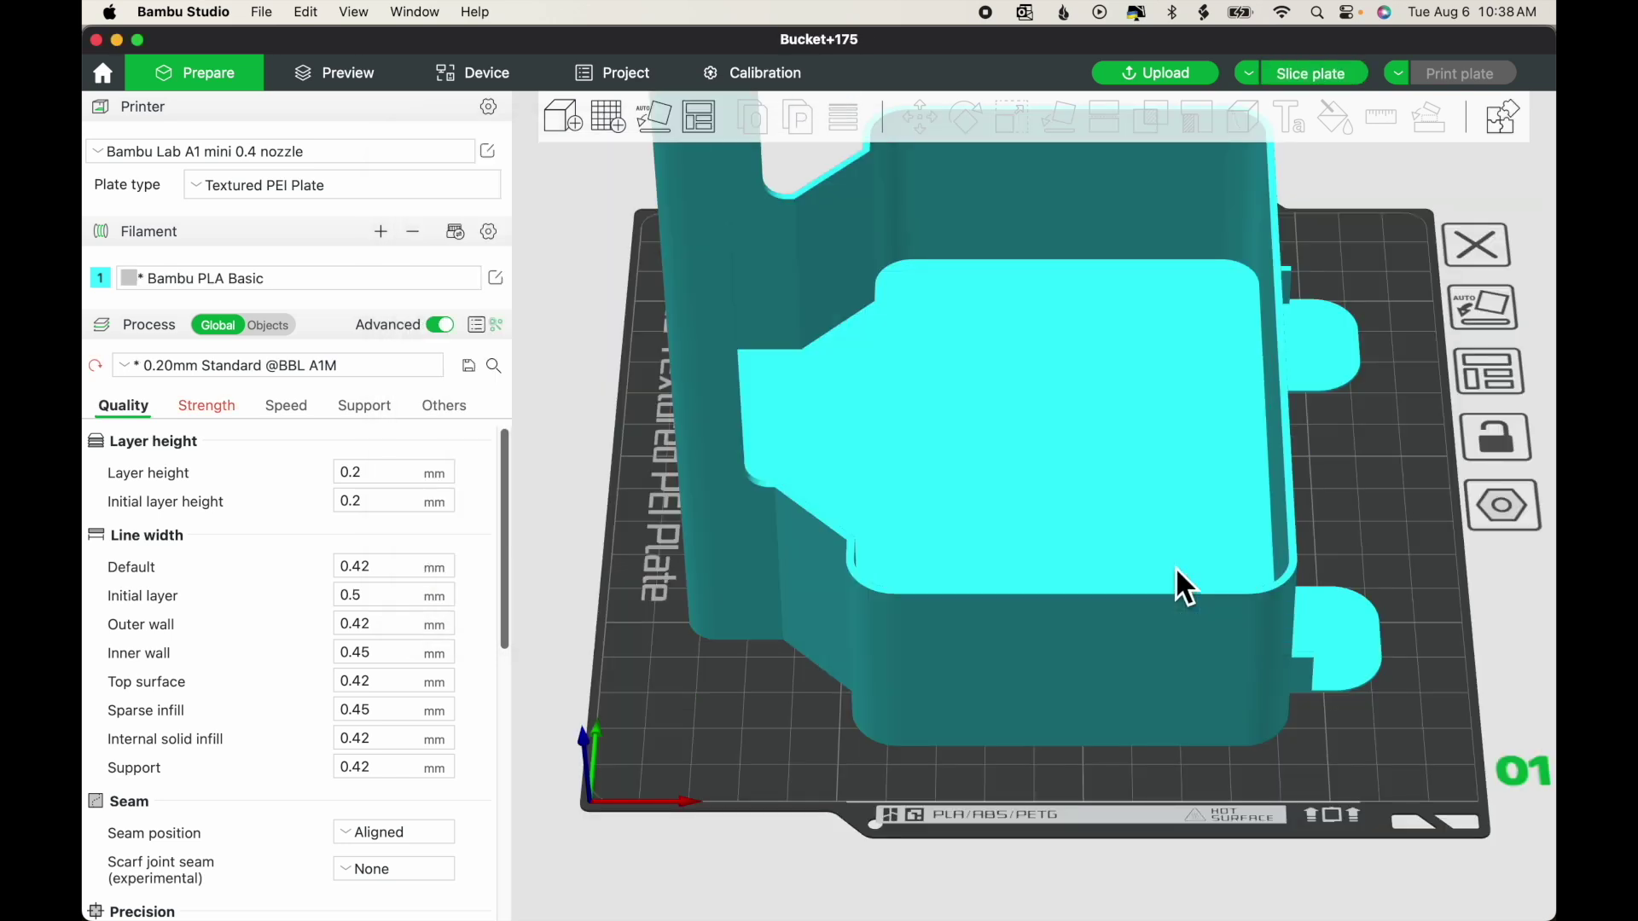
Check the Strength and Quality process settings, then slice Bucket+175 (84.67 g, 2h21m)
left_click(218, 421)
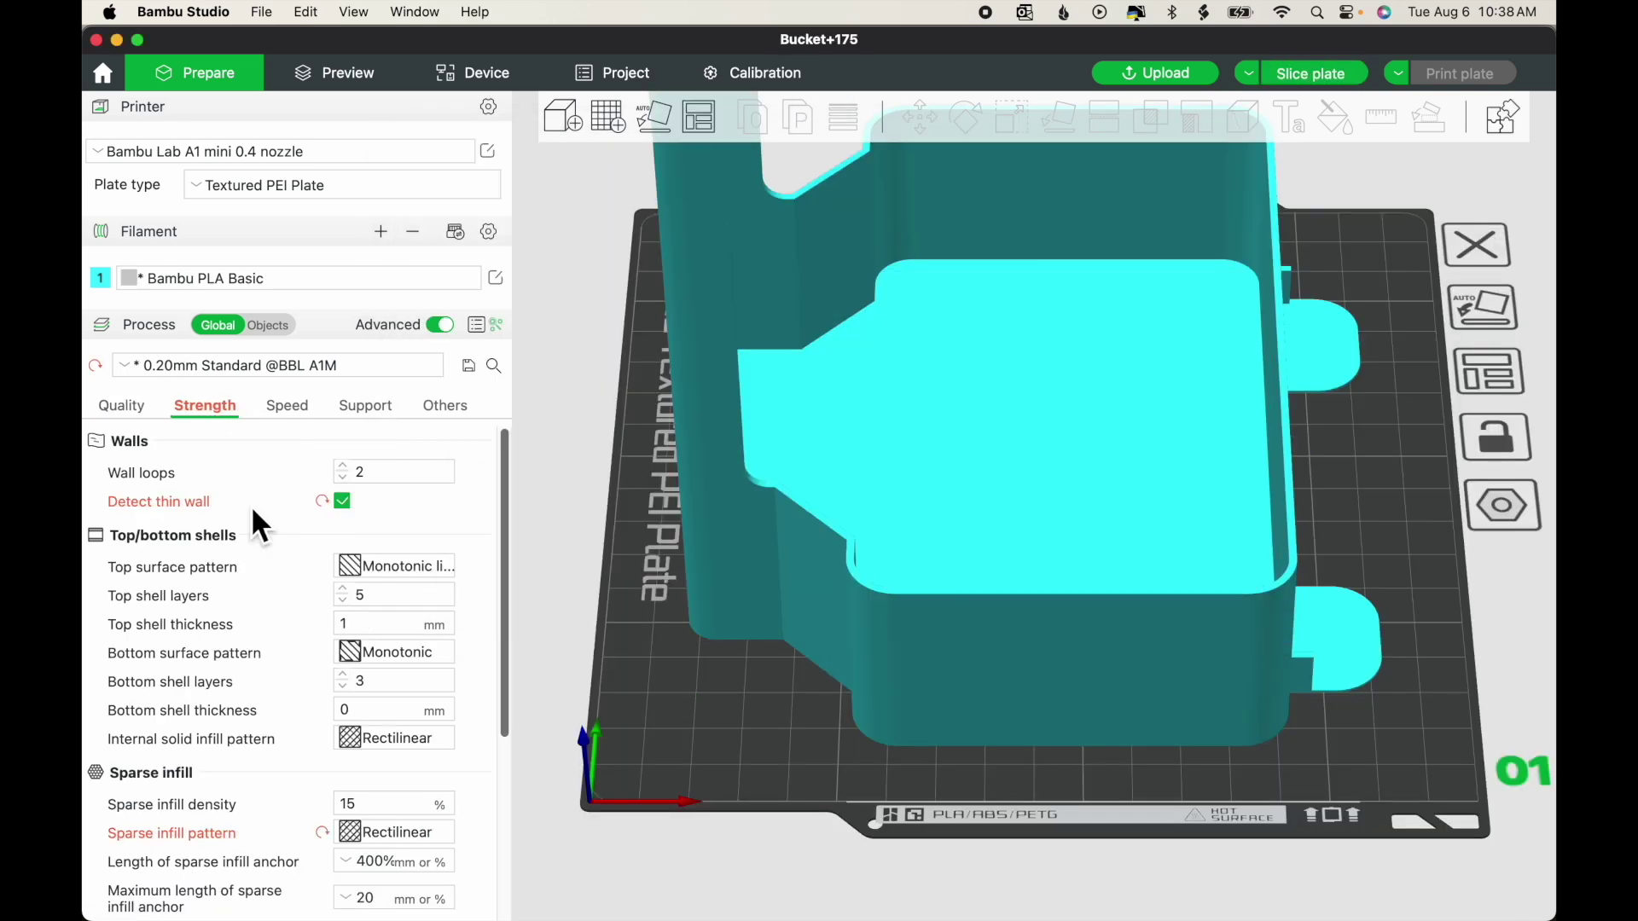
left_click(139, 417)
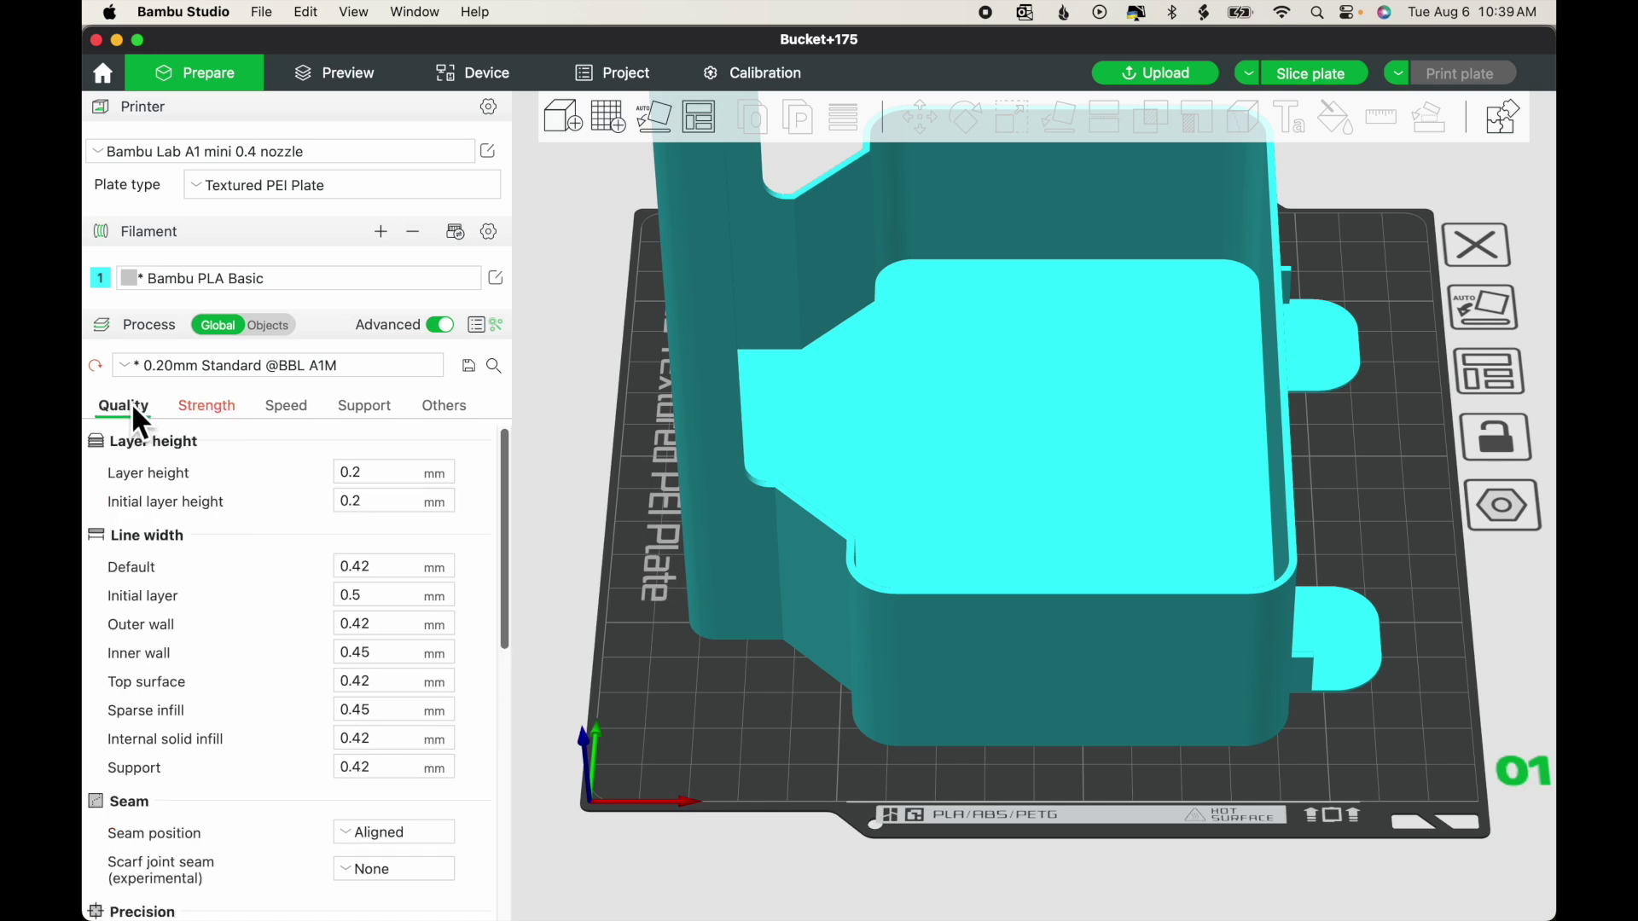
left_click(379, 79)
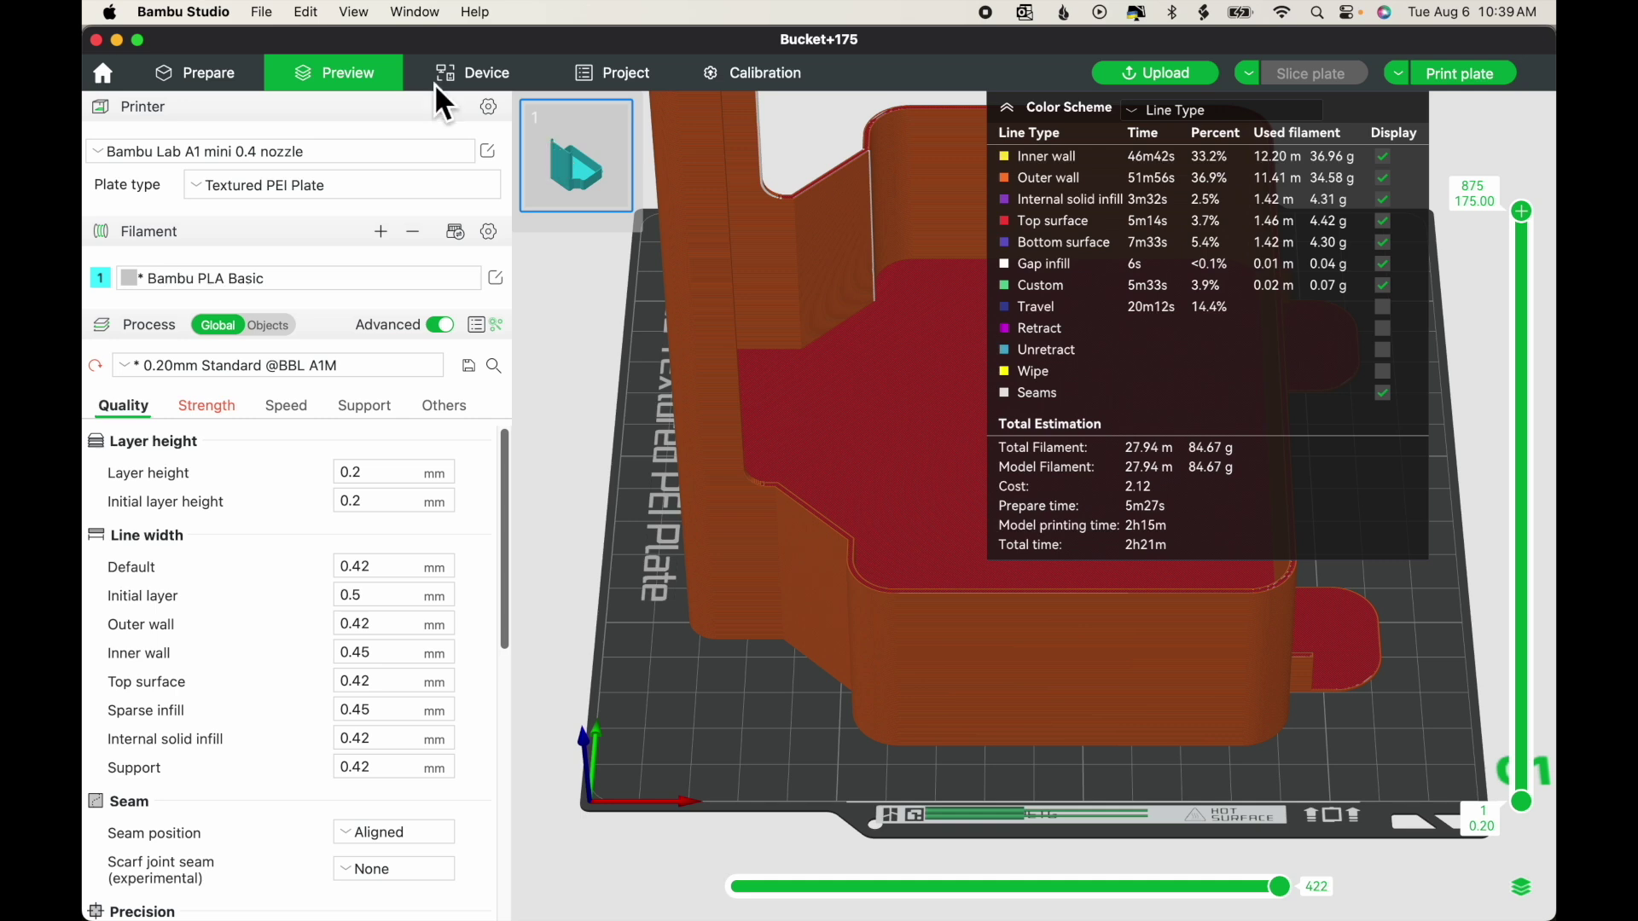
Export the sliced plate as Bucket_2h21m.gcode.3mf onto the NO NAME drive
left_click(270, 14)
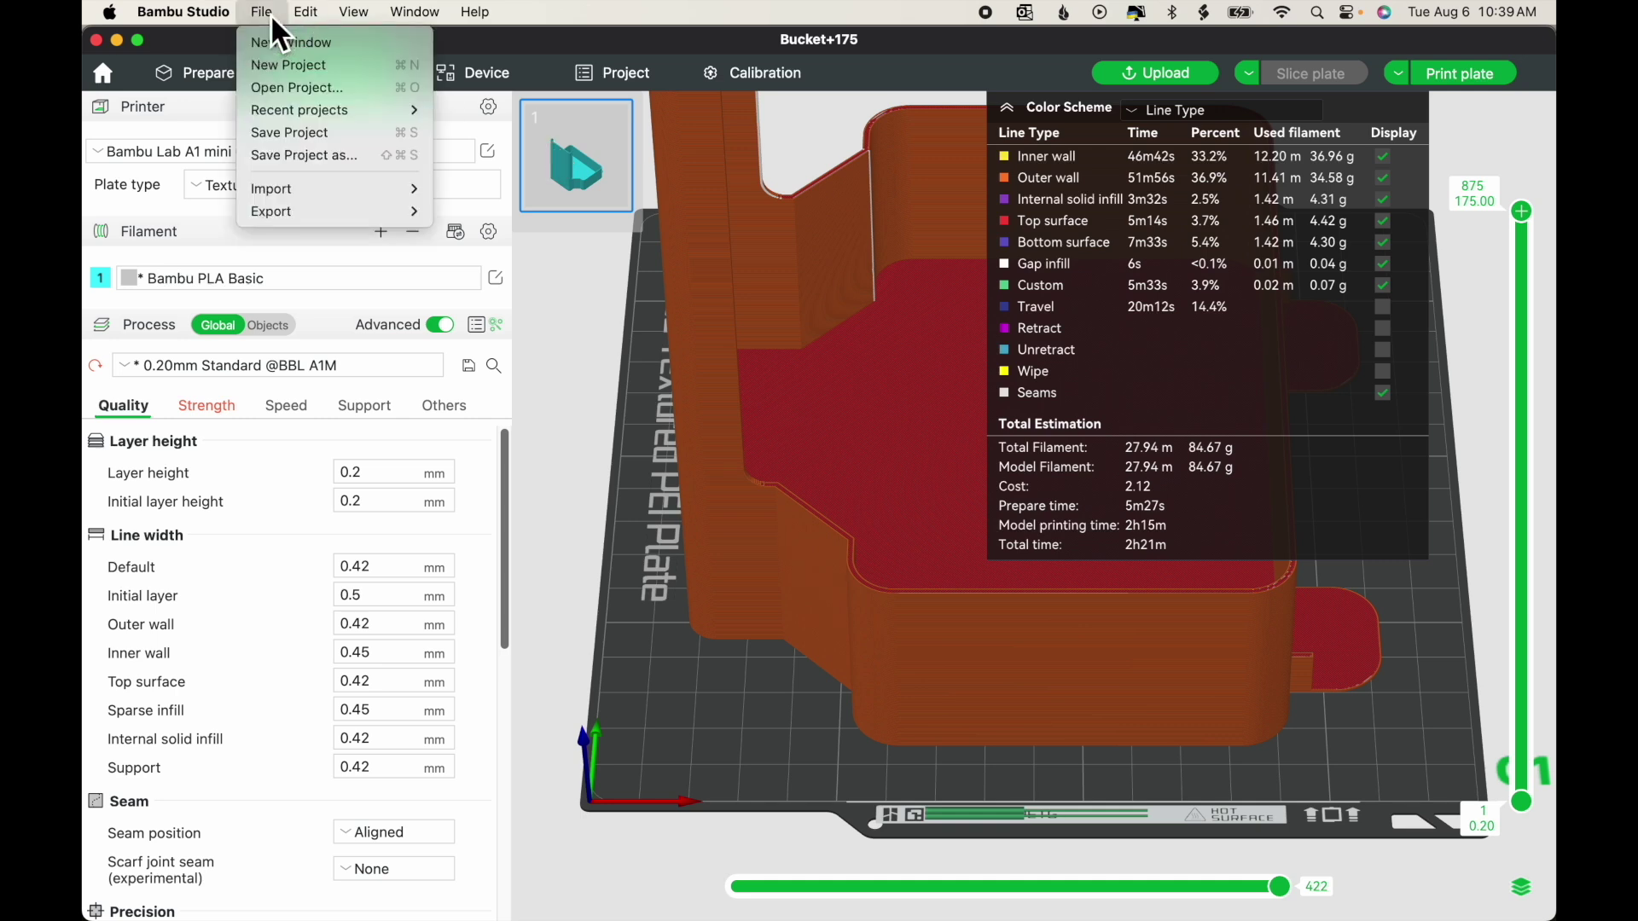
mouse_move(359, 211)
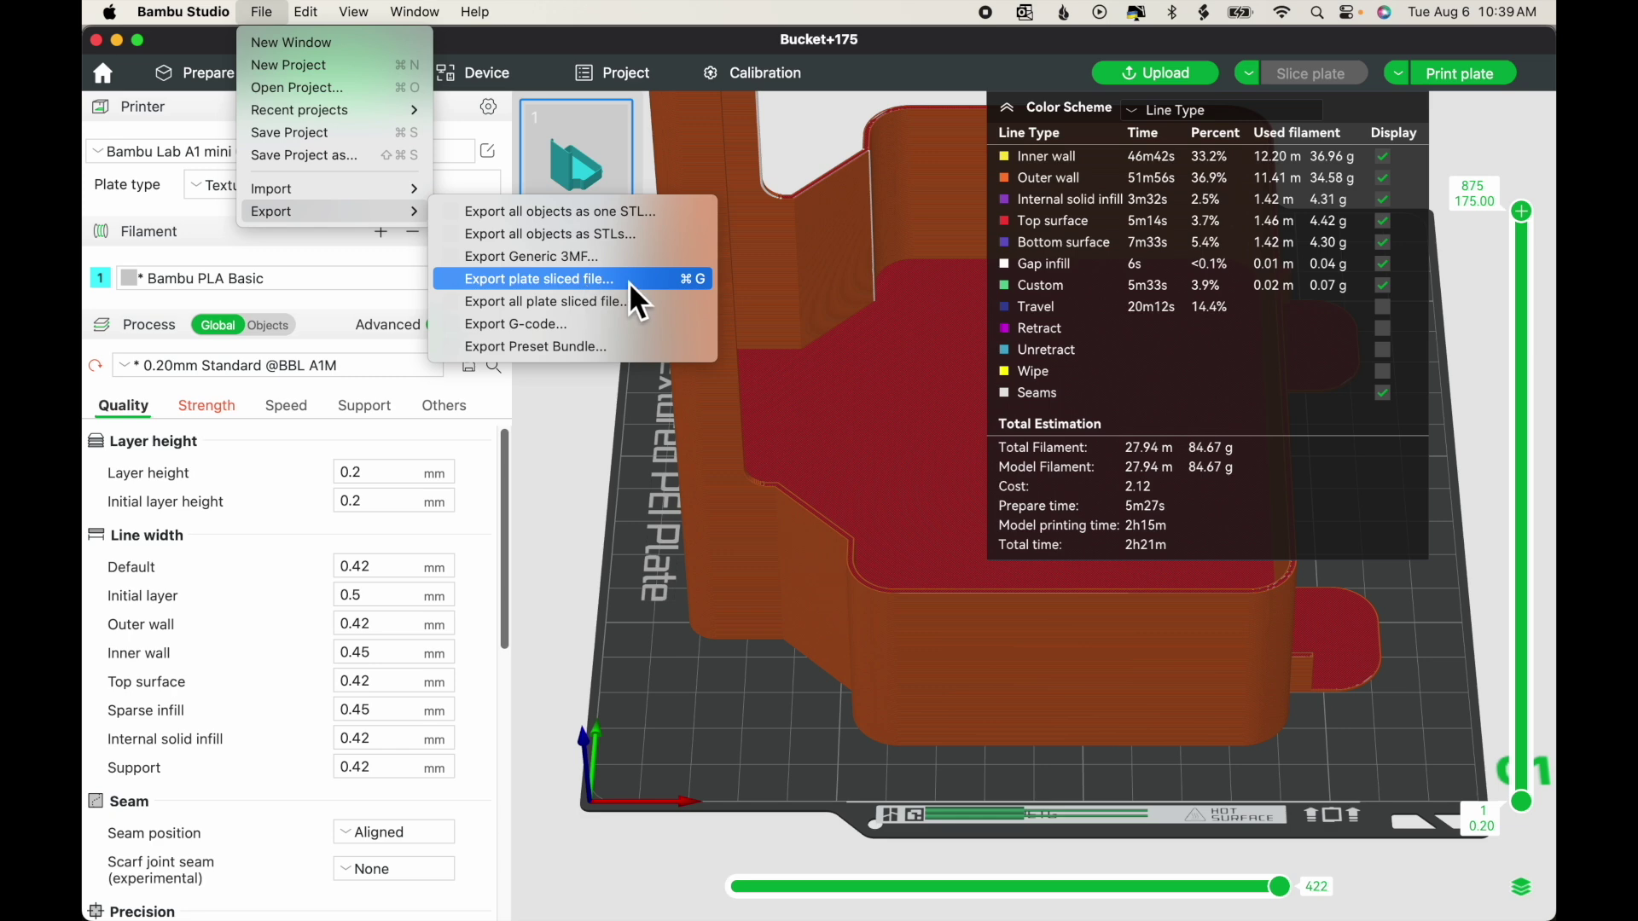
left_click(680, 287)
left_click_drag(887, 211, 829, 211)
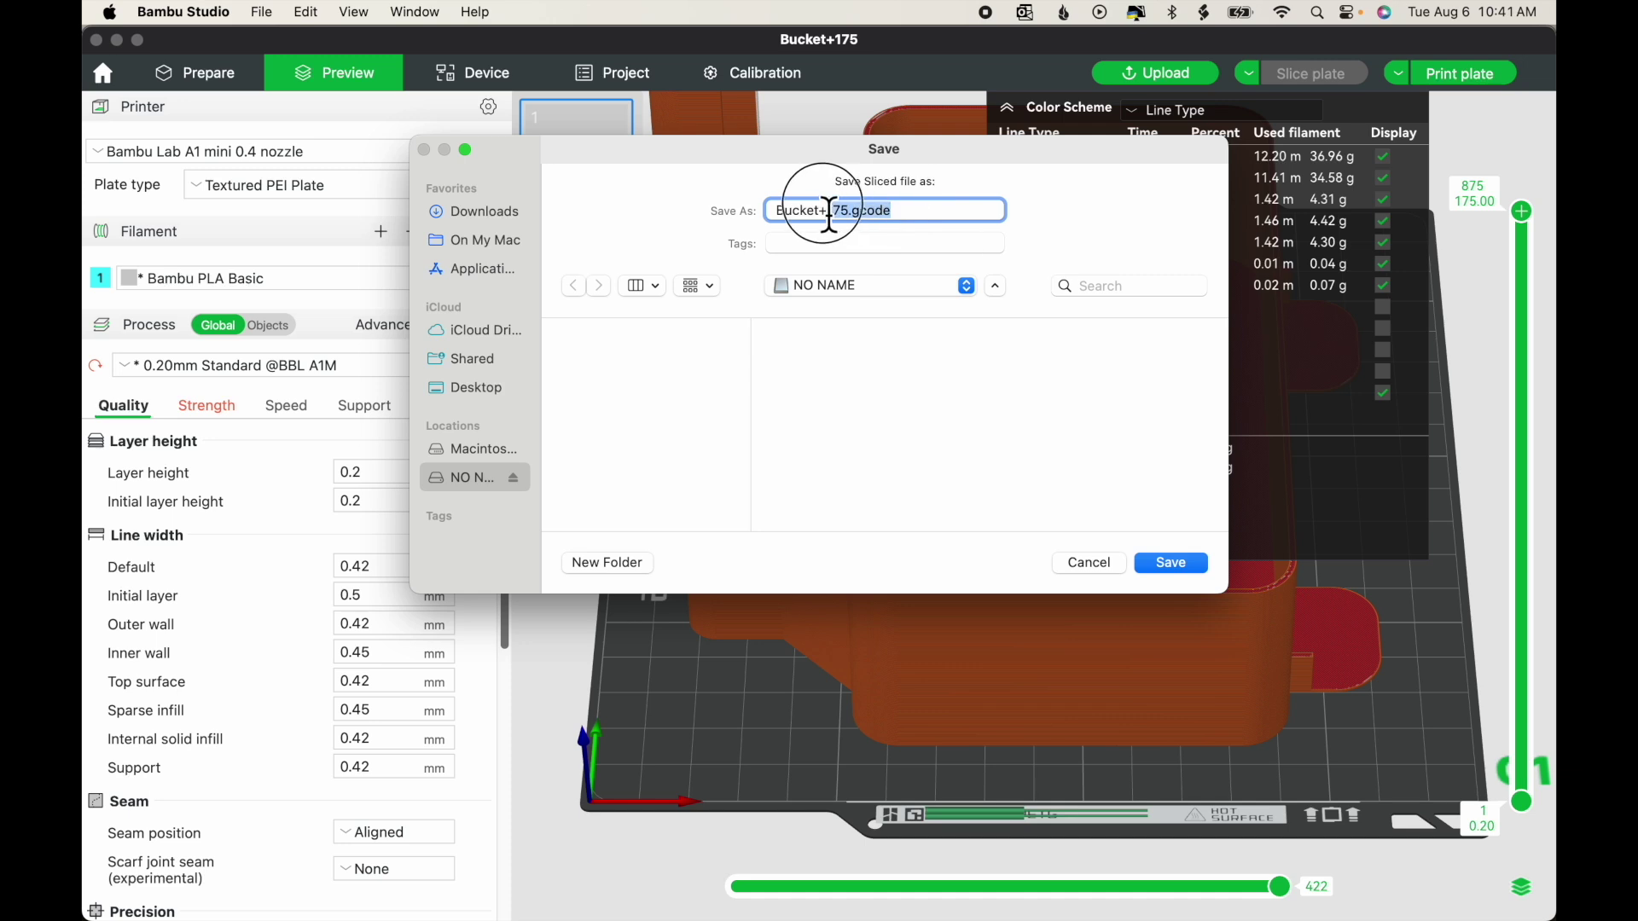
key("BackSpace")
key("BackSpace")
key("BackSpace")
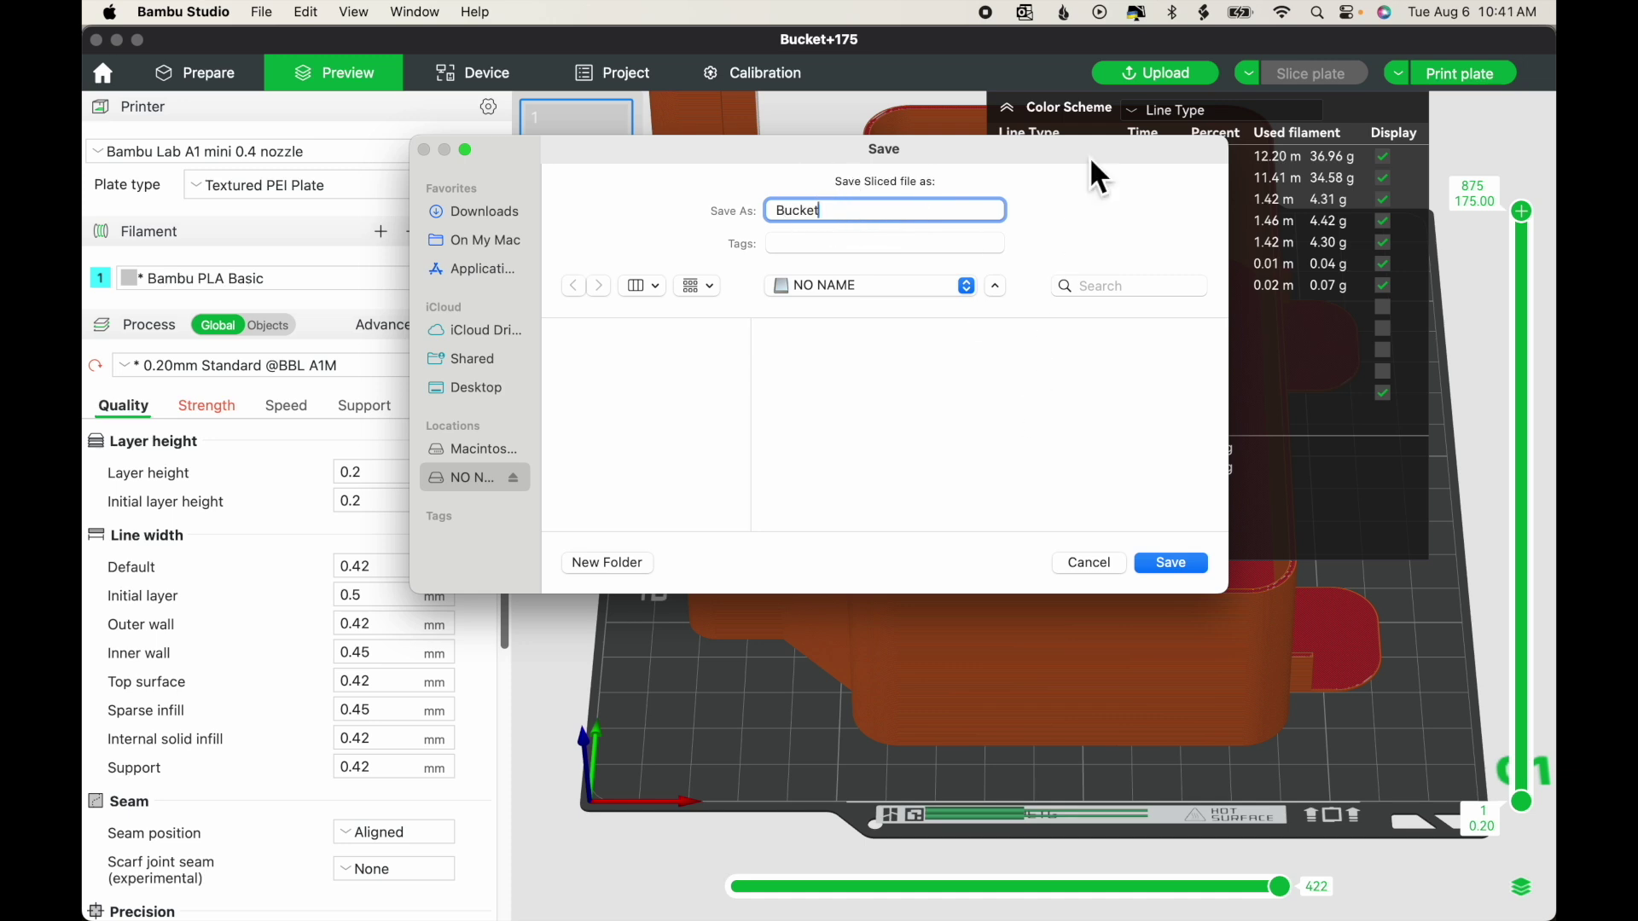
left_click_drag(1090, 158, 886, 214)
type("_2")
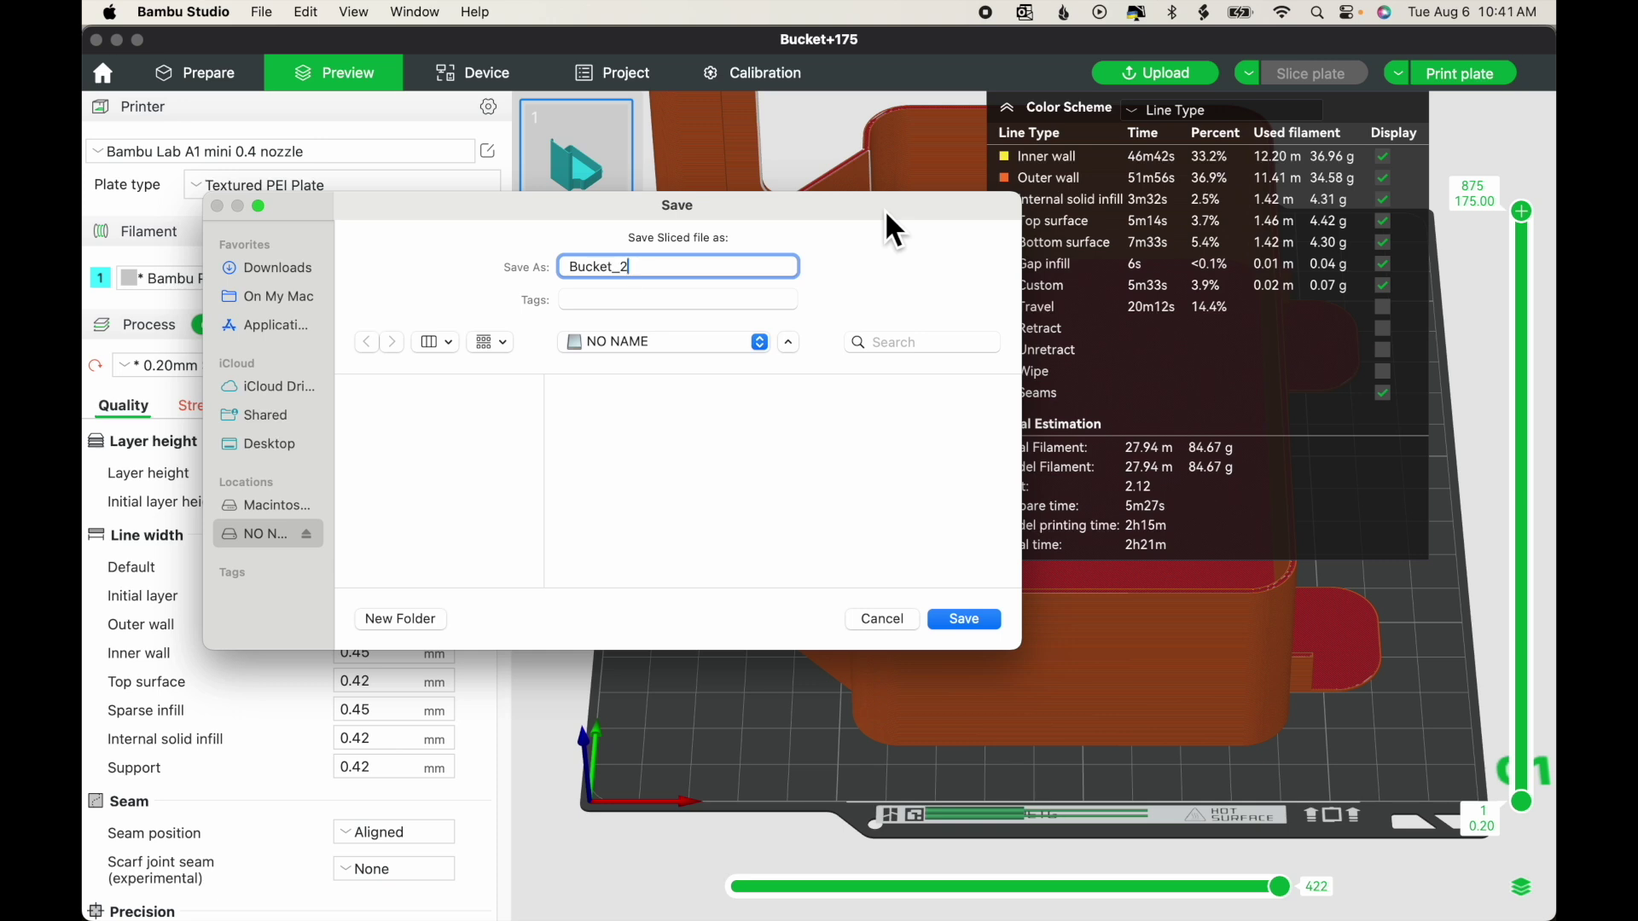
type("h21m")
left_click(964, 620)
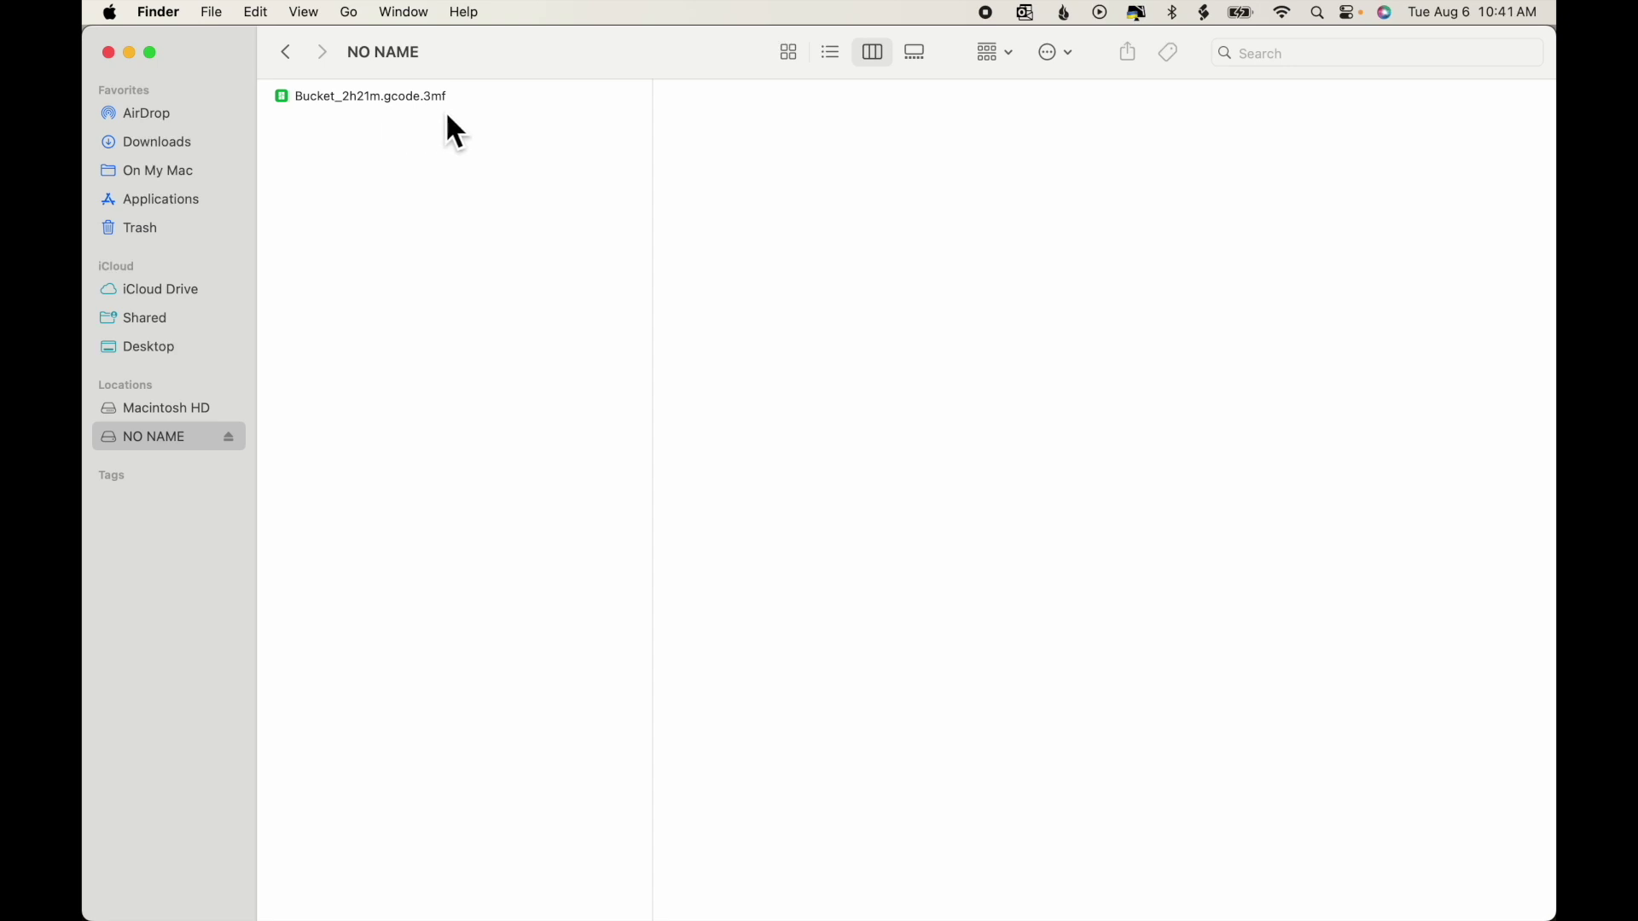
Eject the NO NAME card from the Finder sidebar
left_click(230, 438)
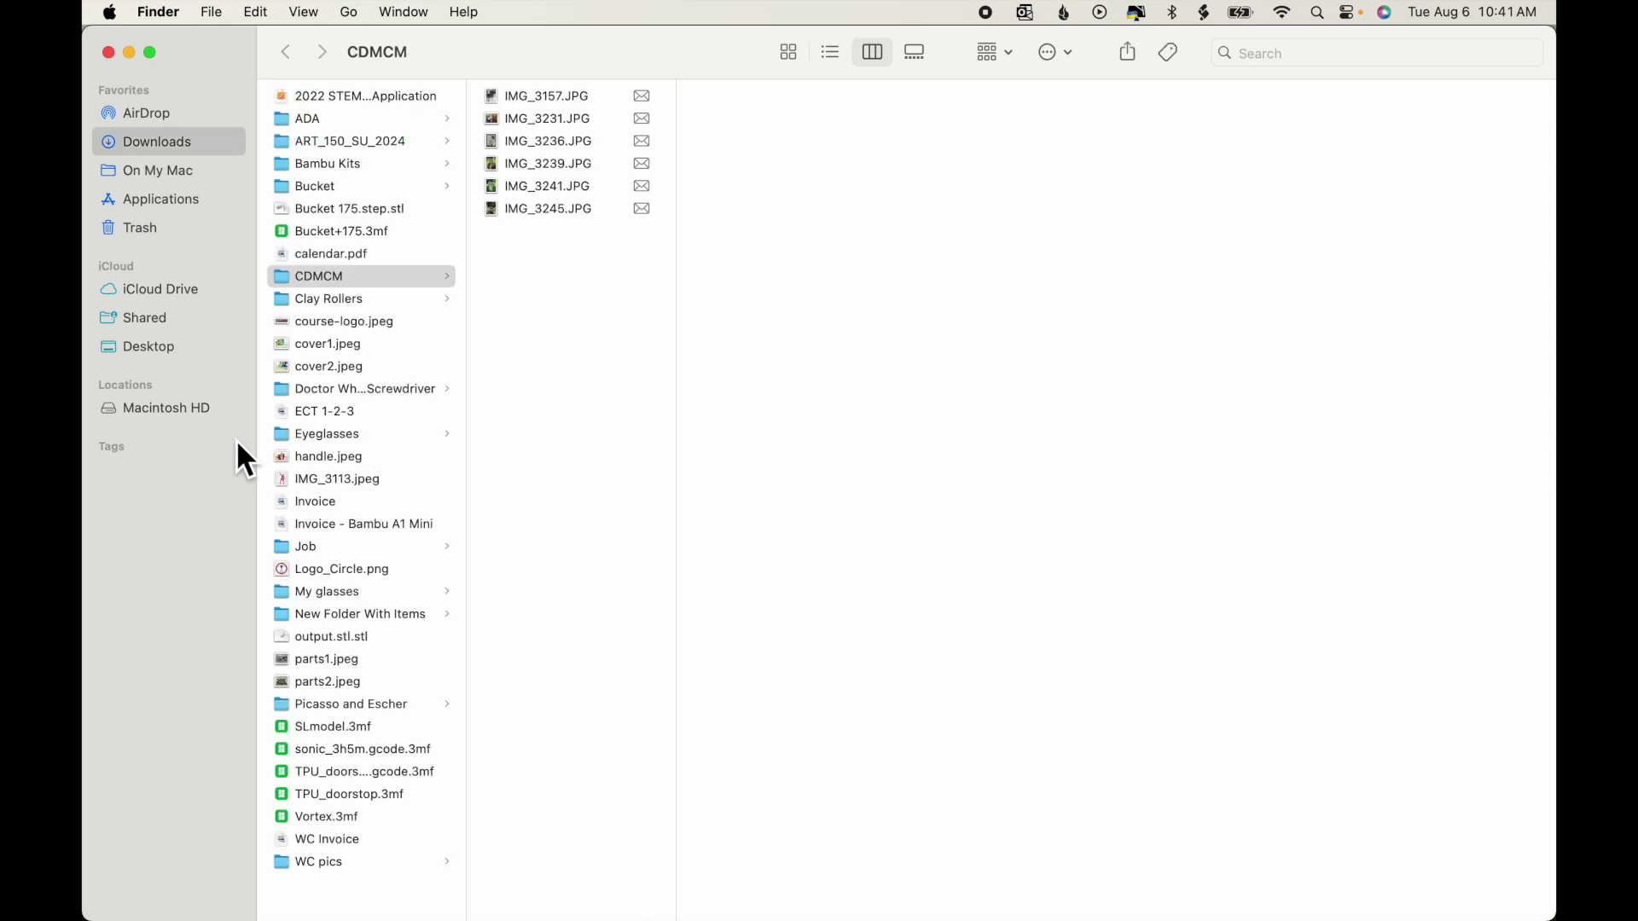